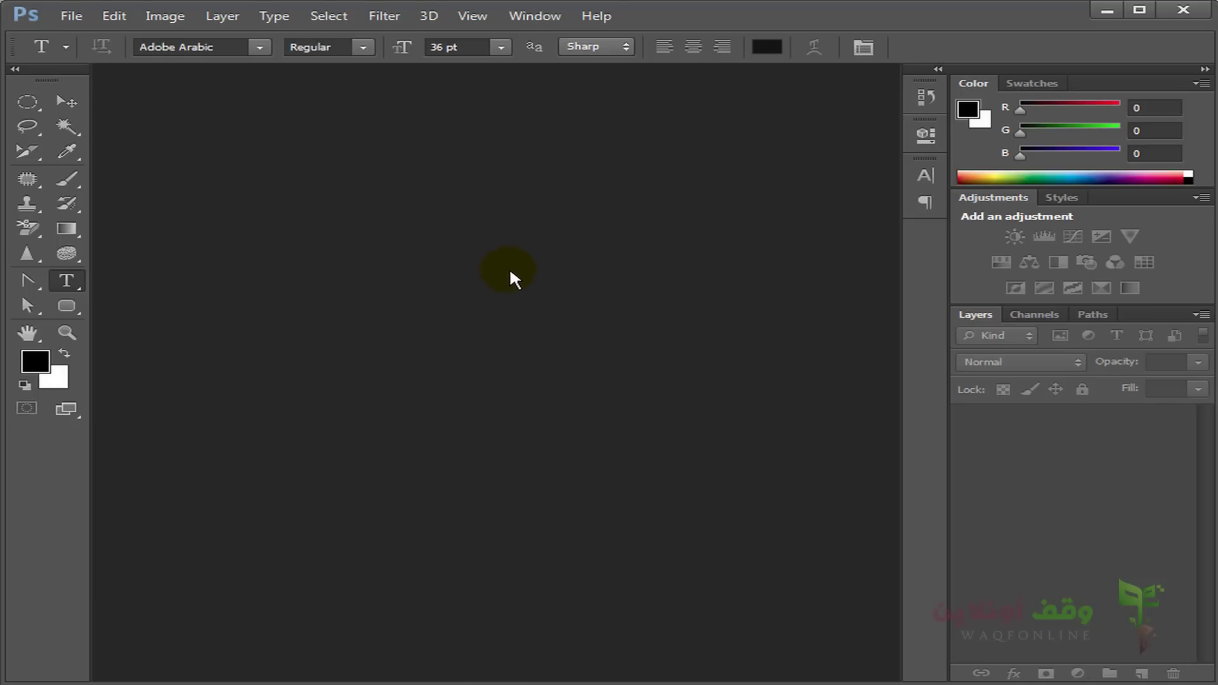
Step: Switch from Photoshop to the browser tab showing AsphaltRoad.jpg
left_click(701, 667)
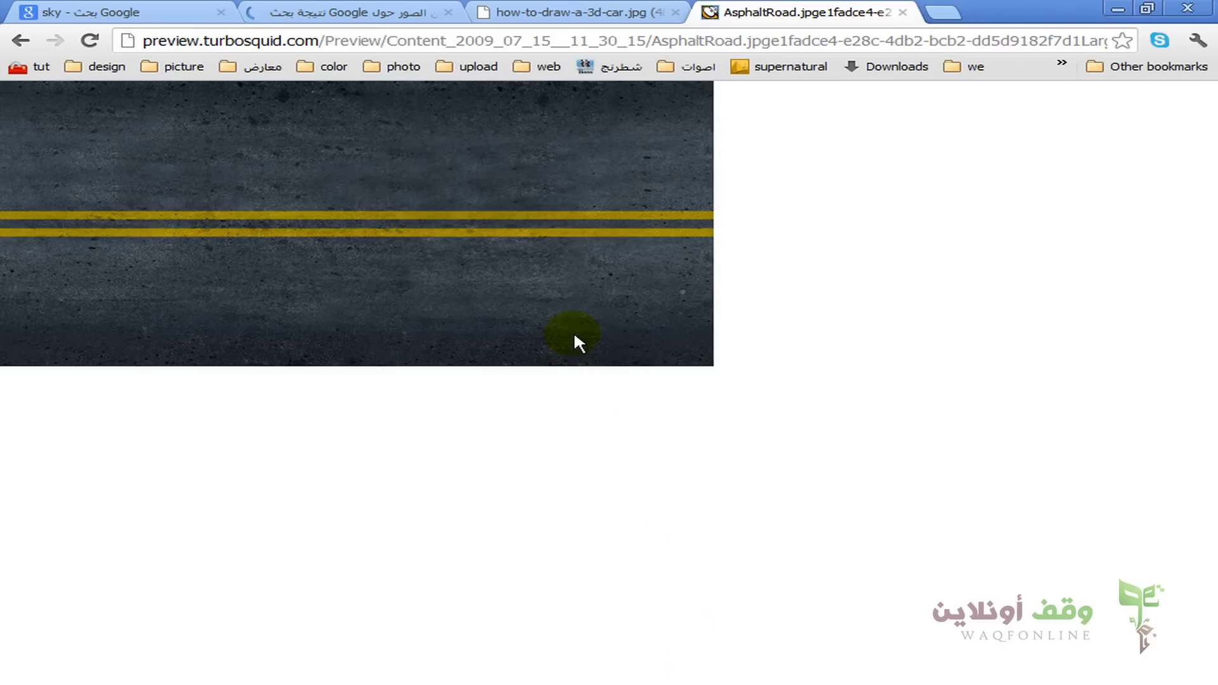
left_click(574, 13)
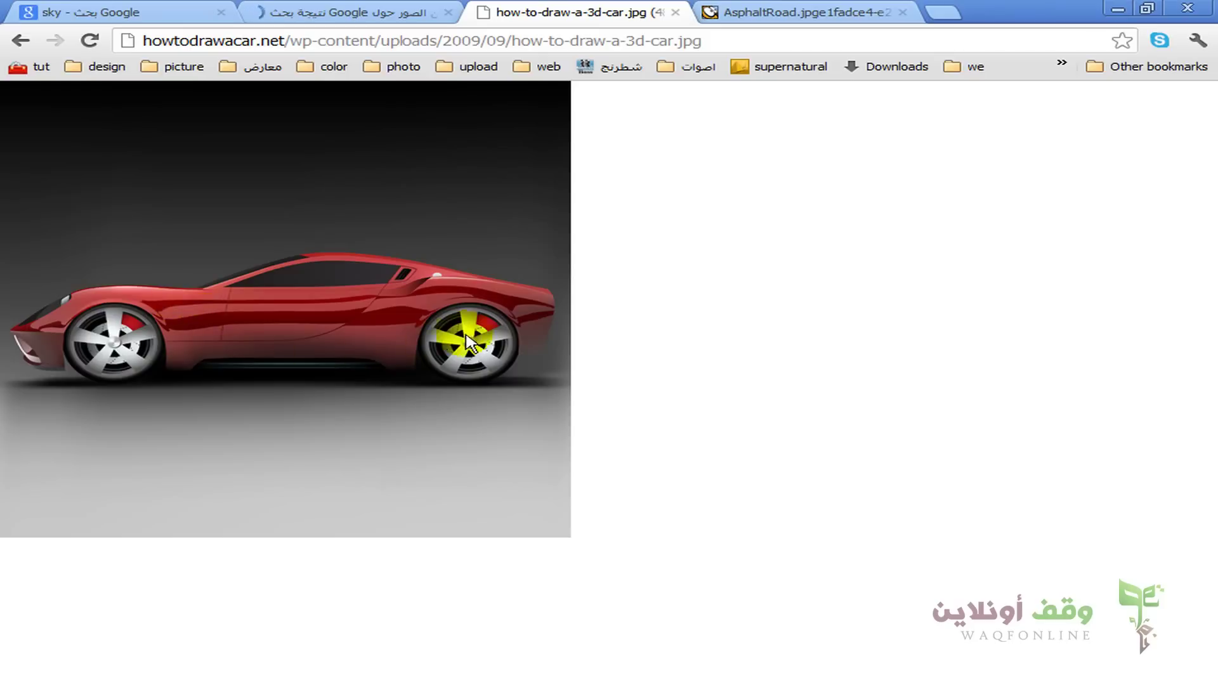
left_click(745, 19)
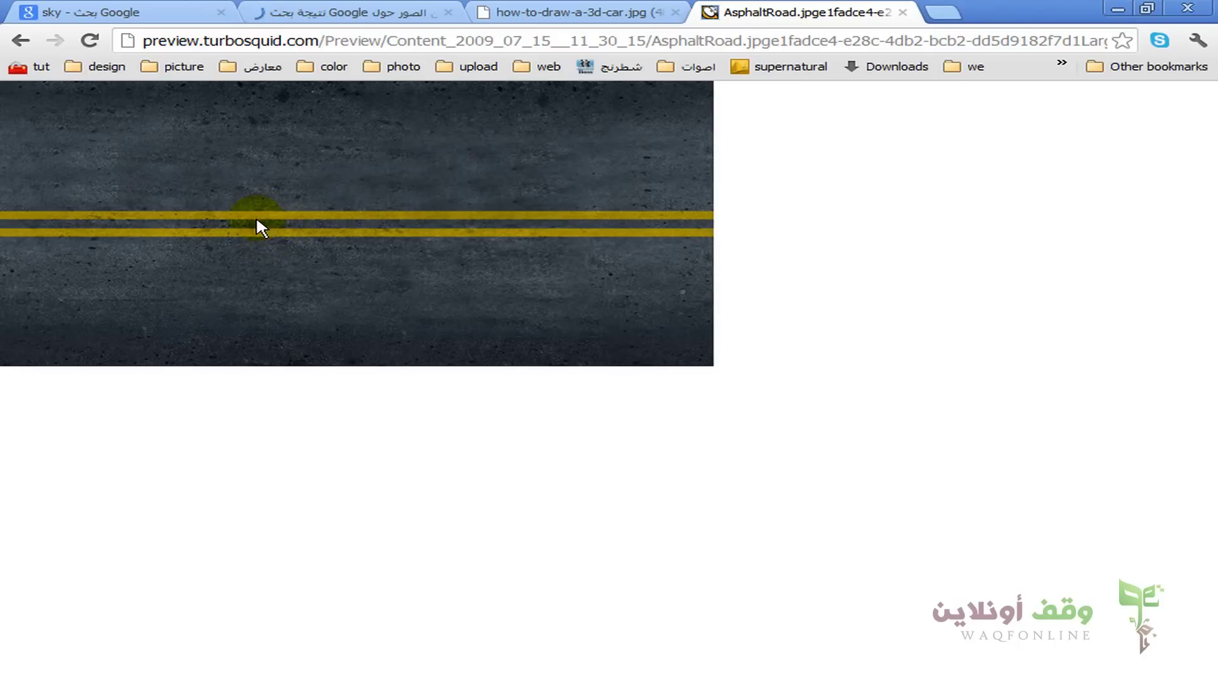
left_click(349, 12)
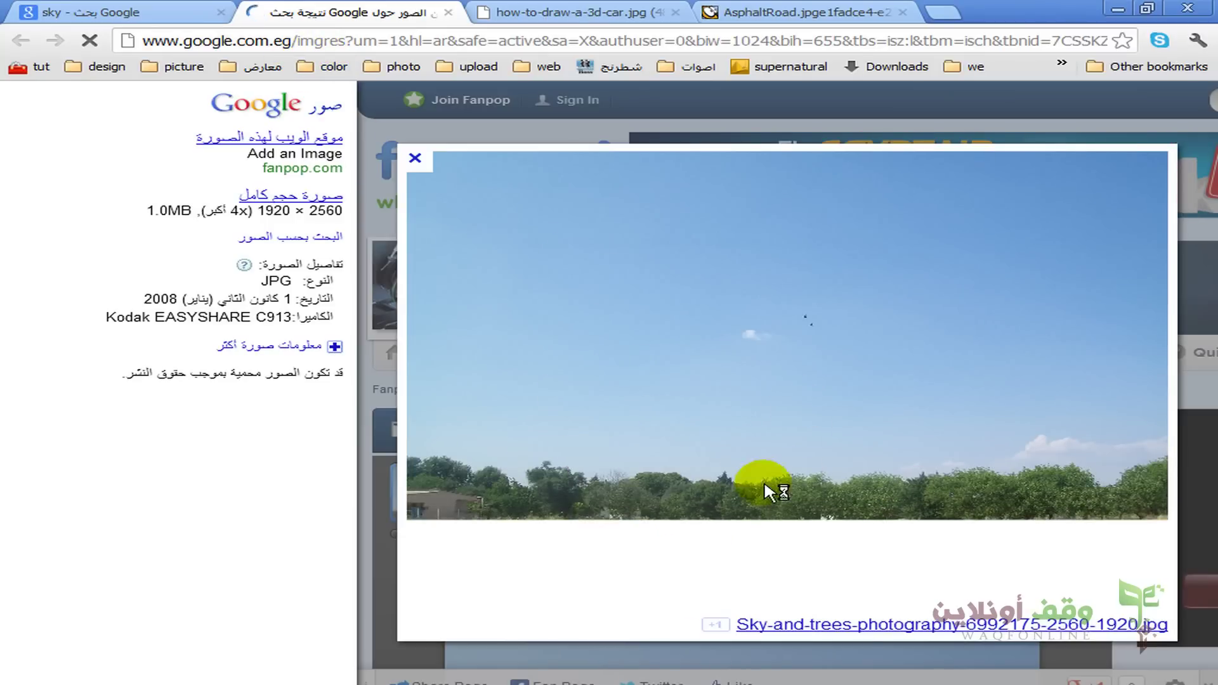
left_click(800, 25)
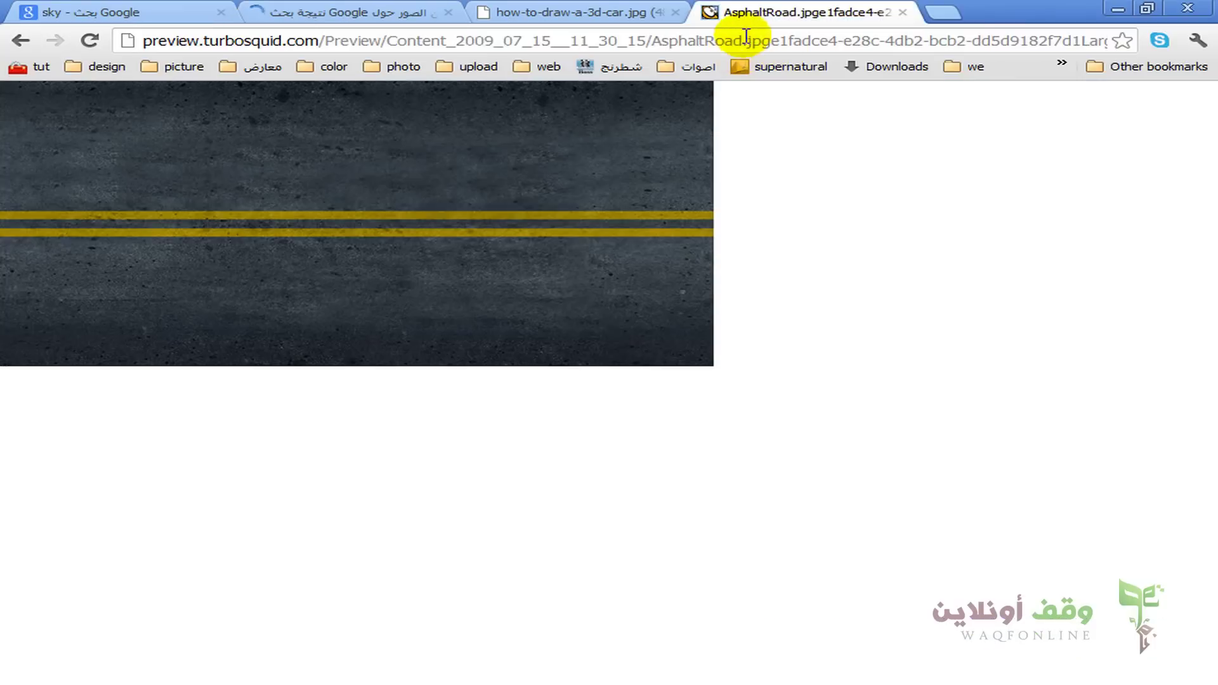
Step: Save the asphalt road image into the Photoshop course folder on the Desktop
right_click(374, 160)
left_click(410, 166)
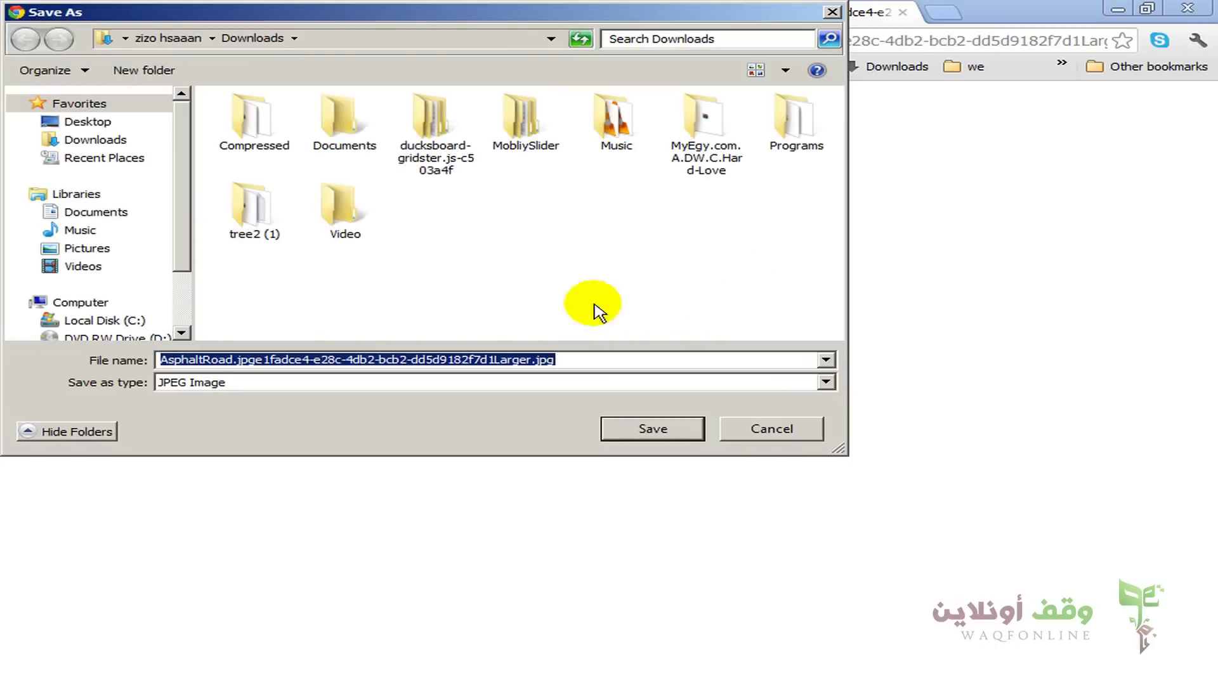
left_click_drag(182, 184, 183, 317)
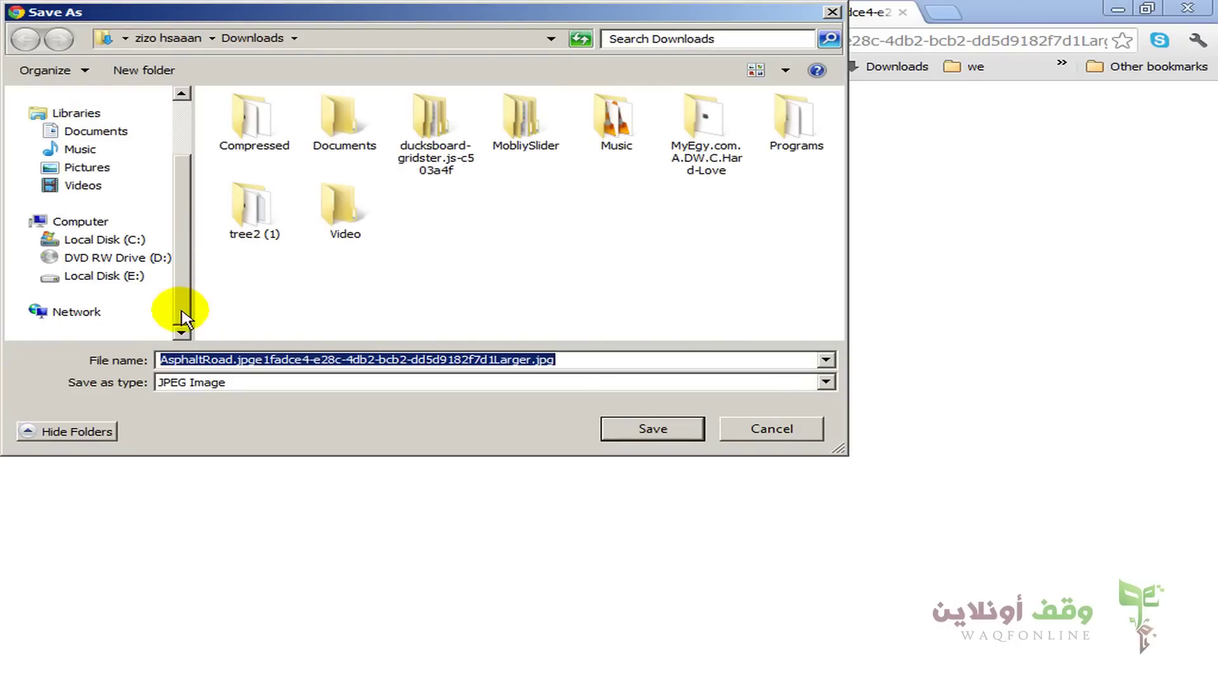
scroll(168, 152, "up", 2)
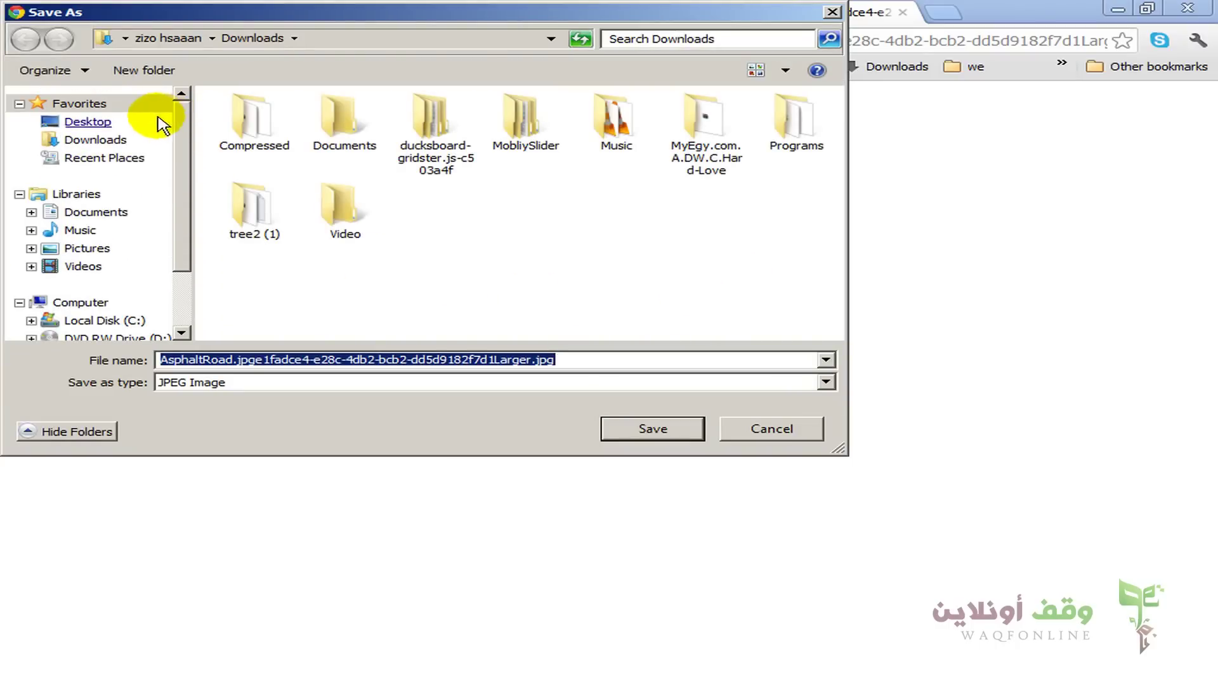
left_click(158, 121)
left_click_drag(836, 122, 835, 254)
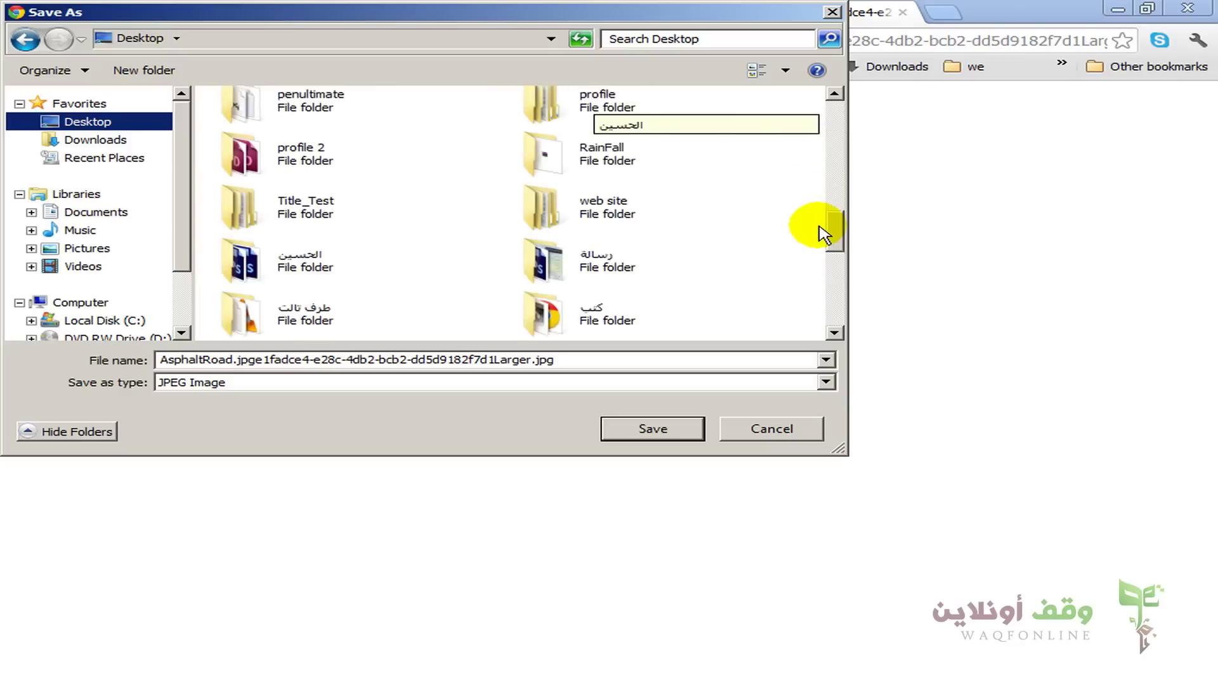
double_click(557, 240)
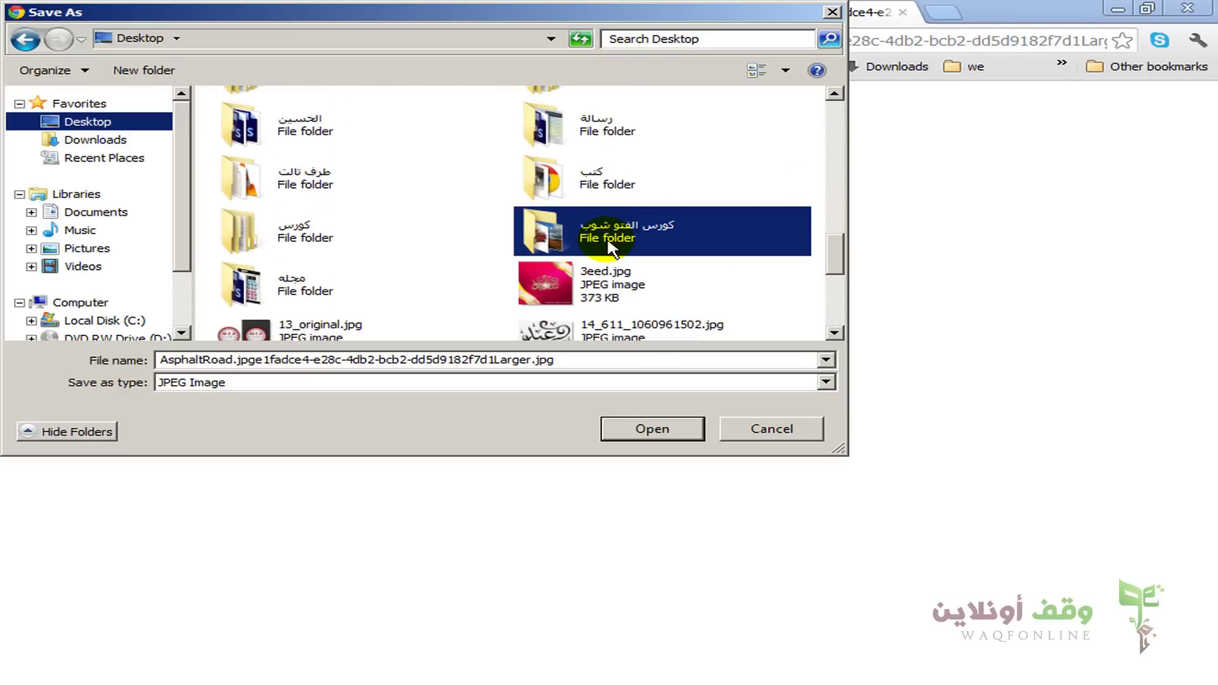
left_click(637, 428)
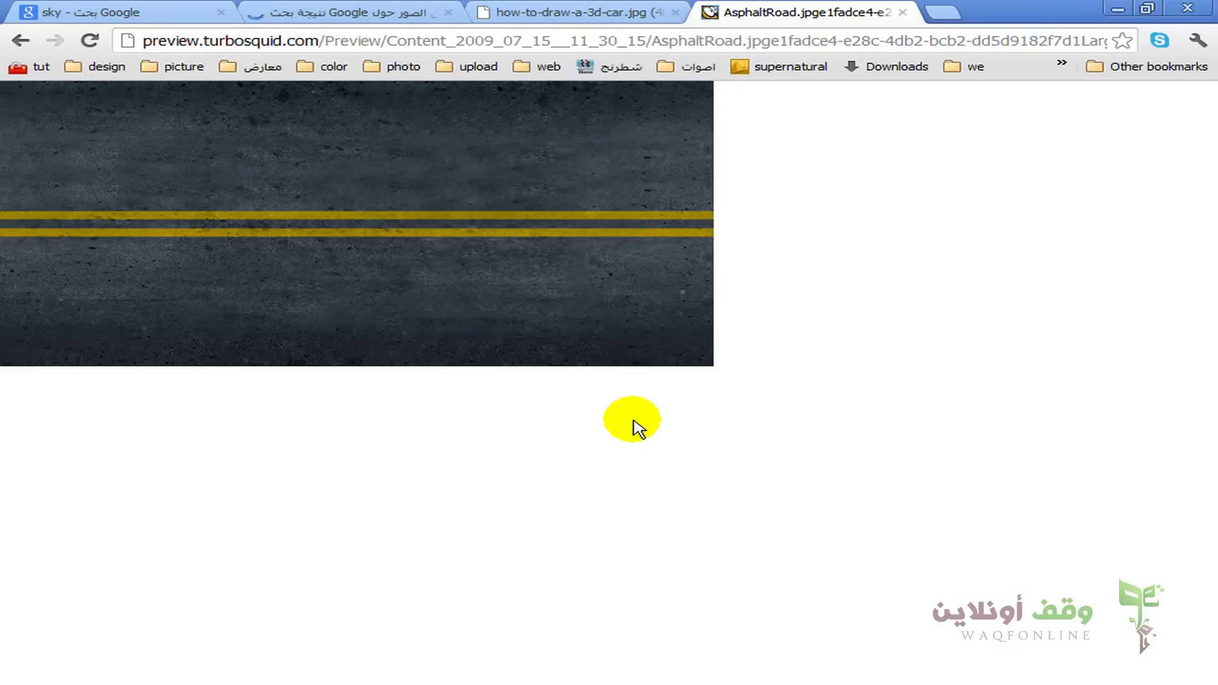
Step: Save the red car image how-to-draw-a-3d-car.jpg into the same course folder
left_click(561, 13)
right_click(264, 185)
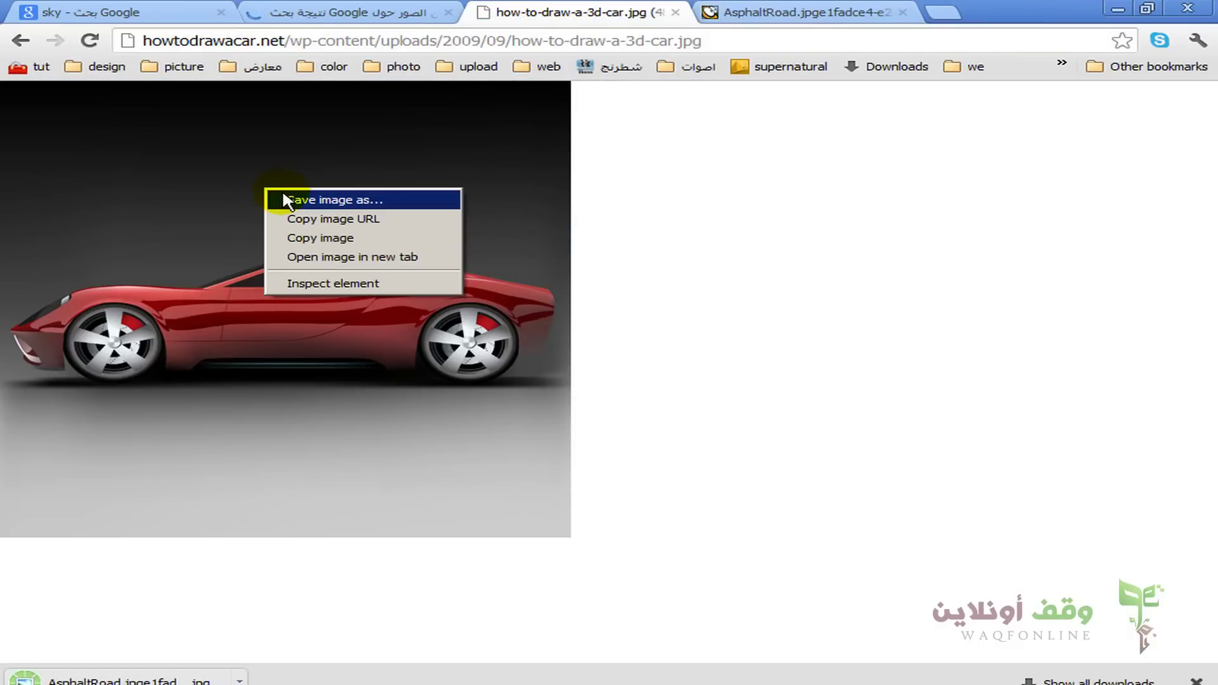
left_click(285, 198)
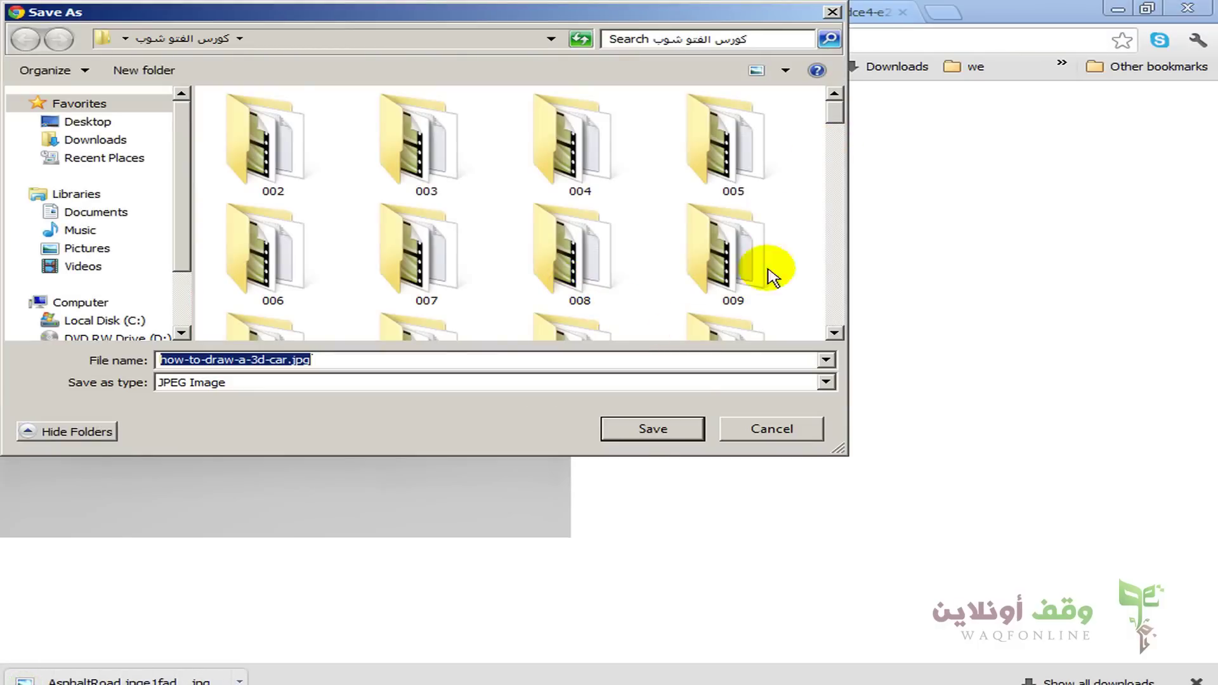
left_click(646, 423)
left_click(406, 11)
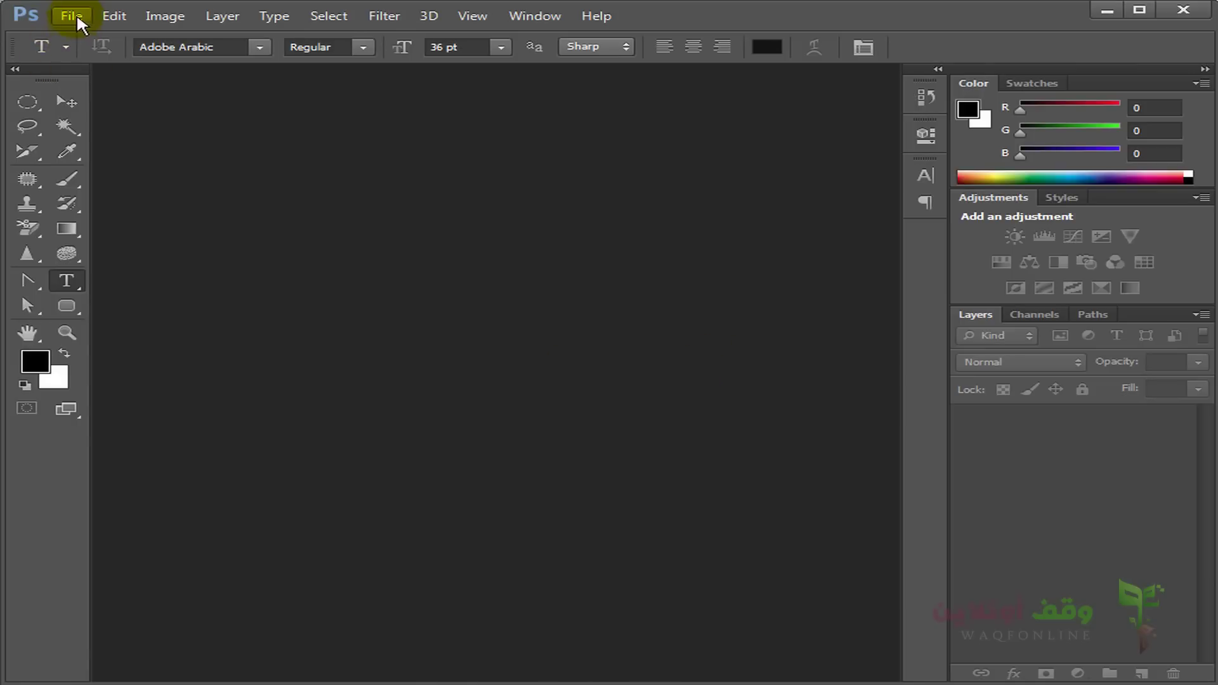
Step: Create a tall white test document, width 100 and height 800
left_click(79, 22)
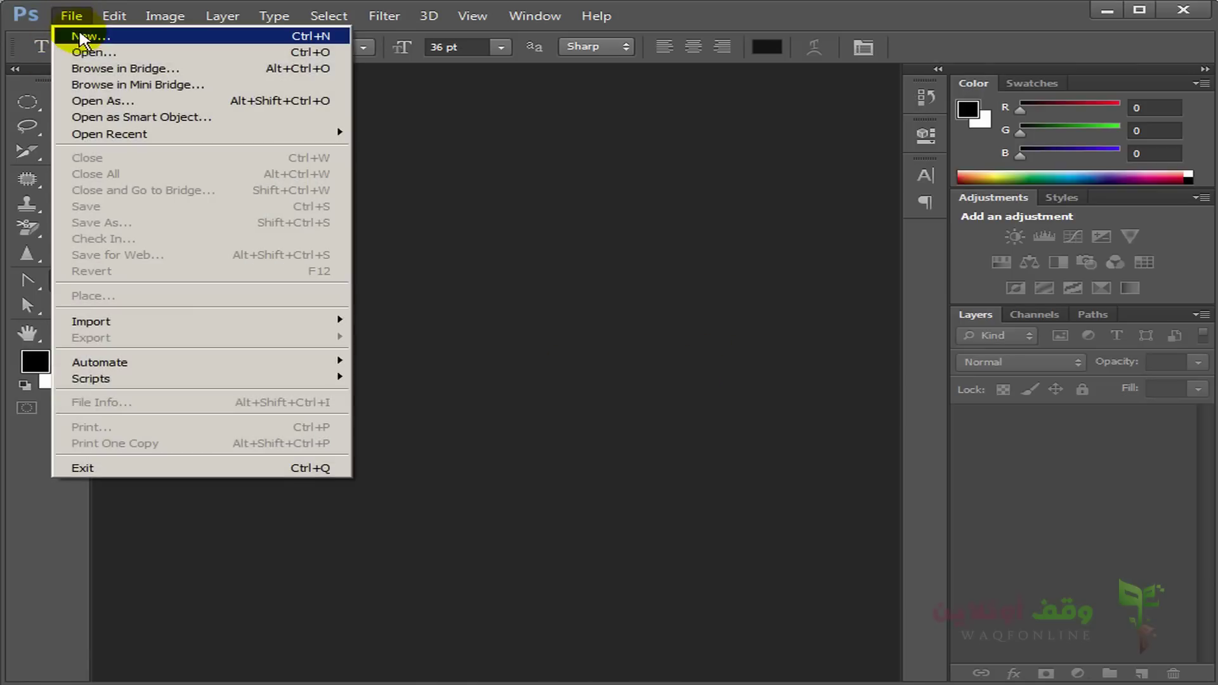
left_click(90, 40)
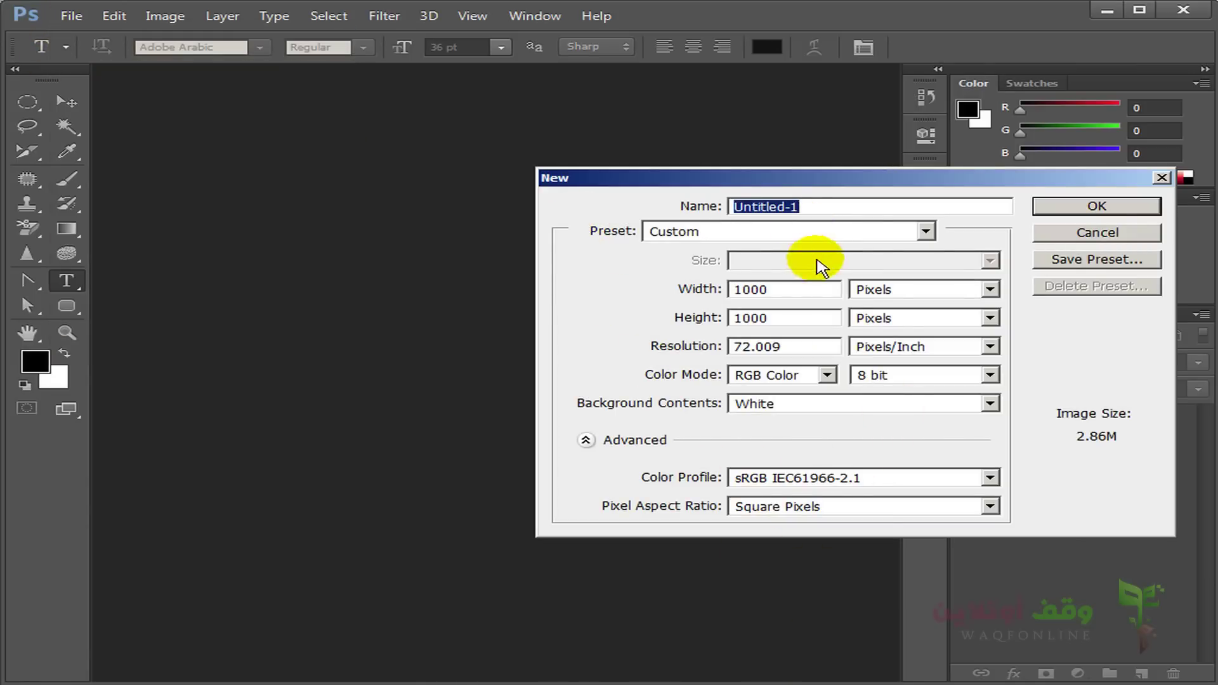
double_click(781, 289)
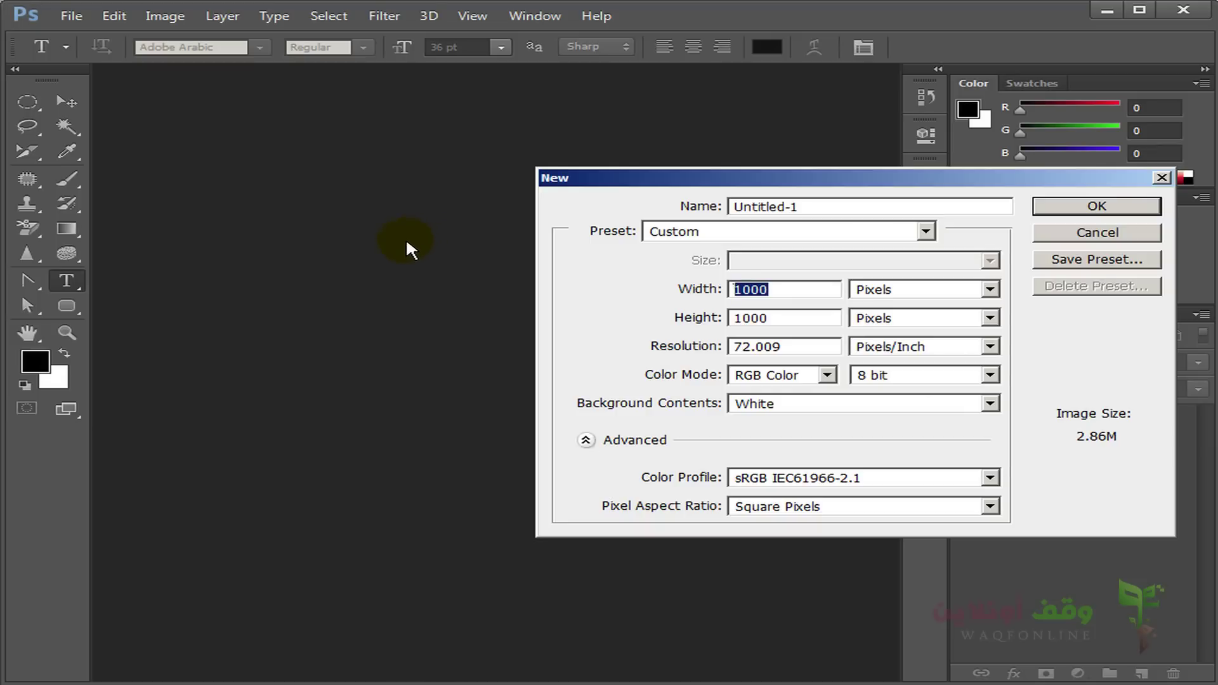
type("800")
left_click(714, 290)
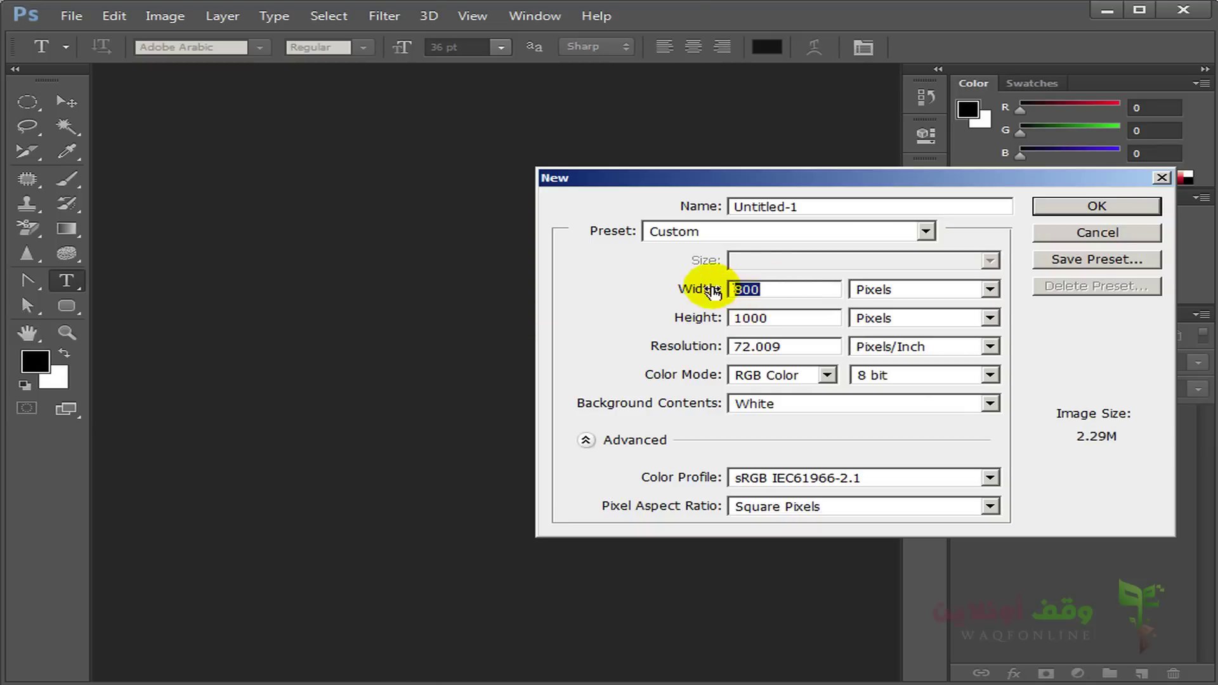
type("100")
left_click(701, 317)
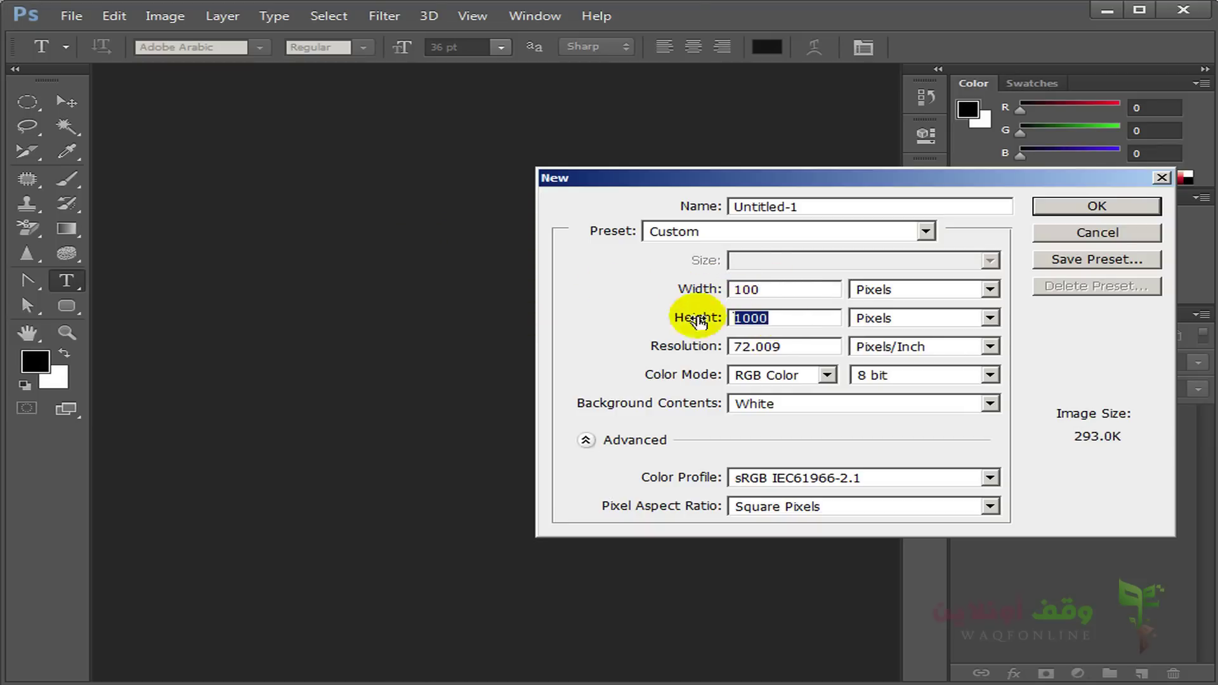
type("800")
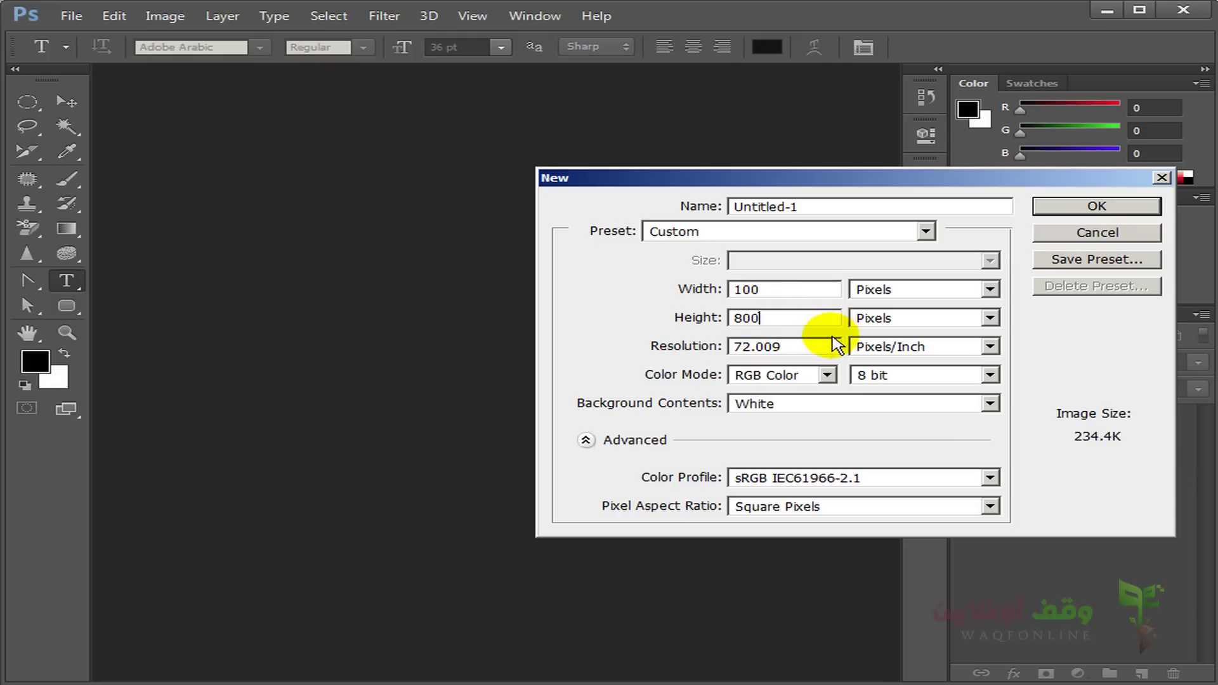
key("Tab")
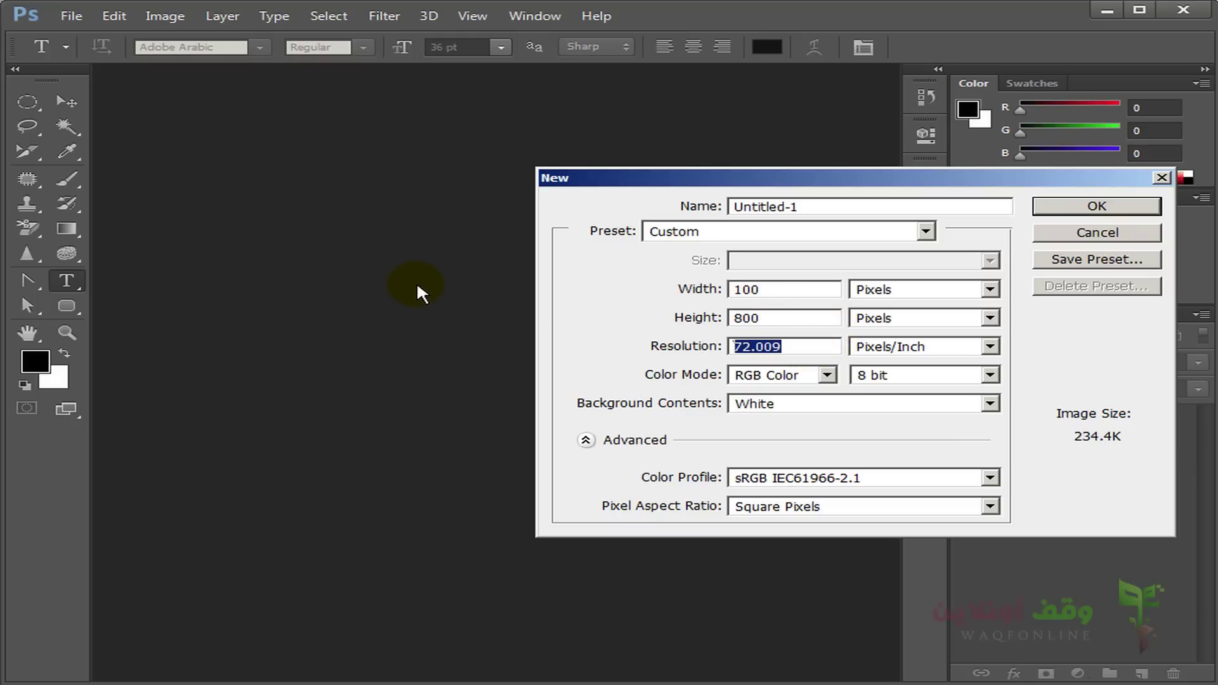
type("72")
left_click(1096, 206)
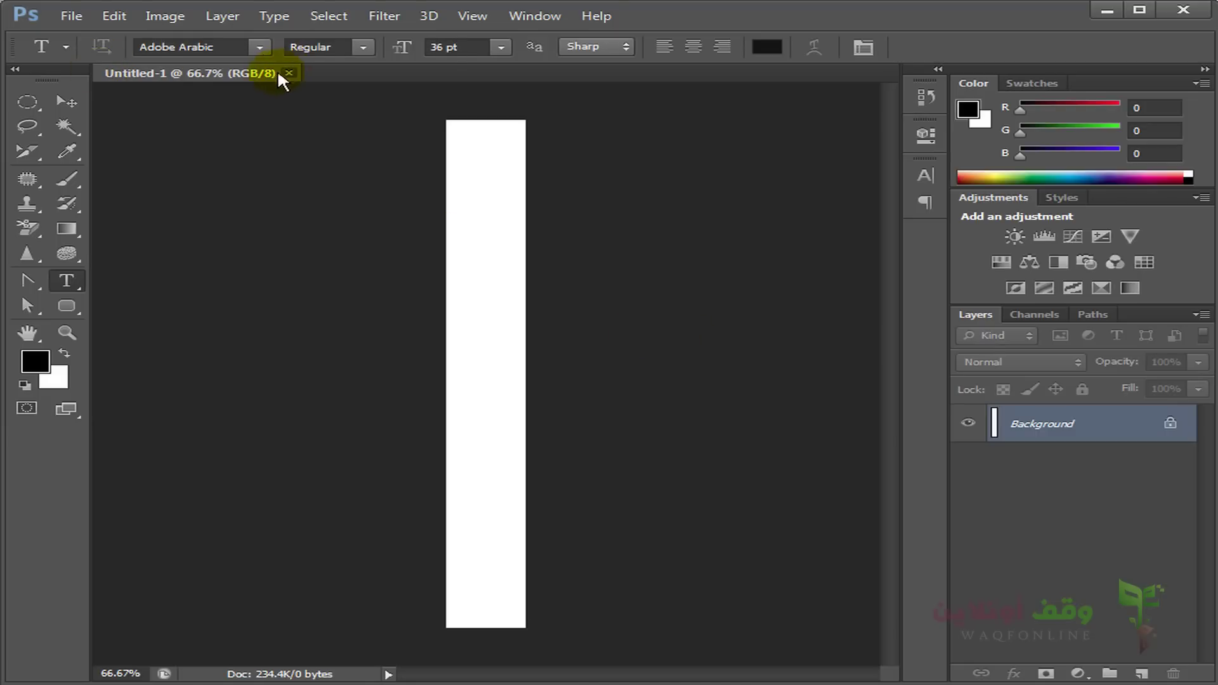
Step: Close the tall test document and create a wider landscape Untitled-1 document instead
left_click(71, 16)
left_click(168, 39)
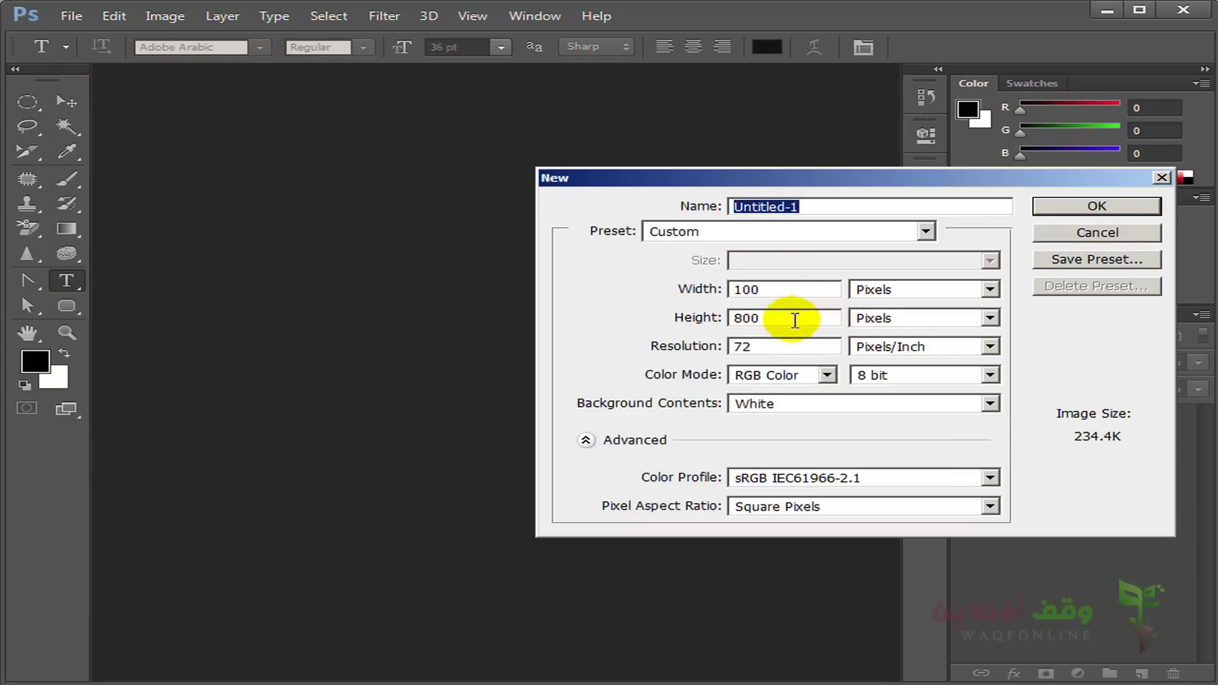
left_click(780, 292)
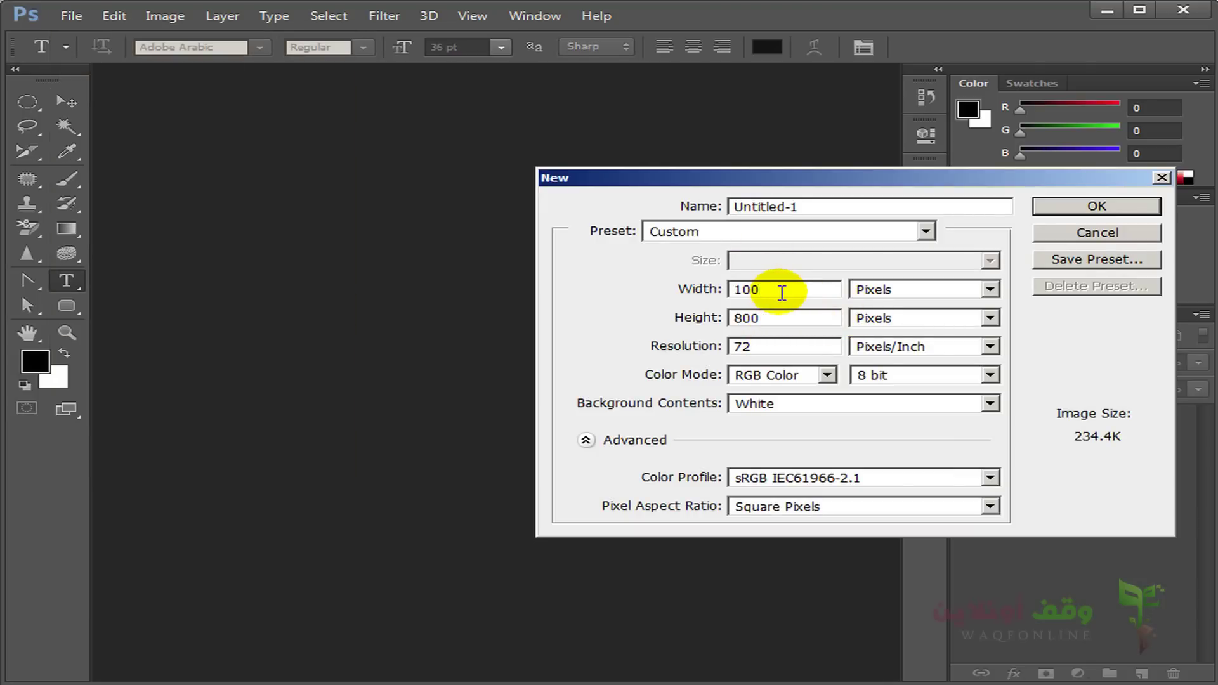
type("0")
left_click(1099, 206)
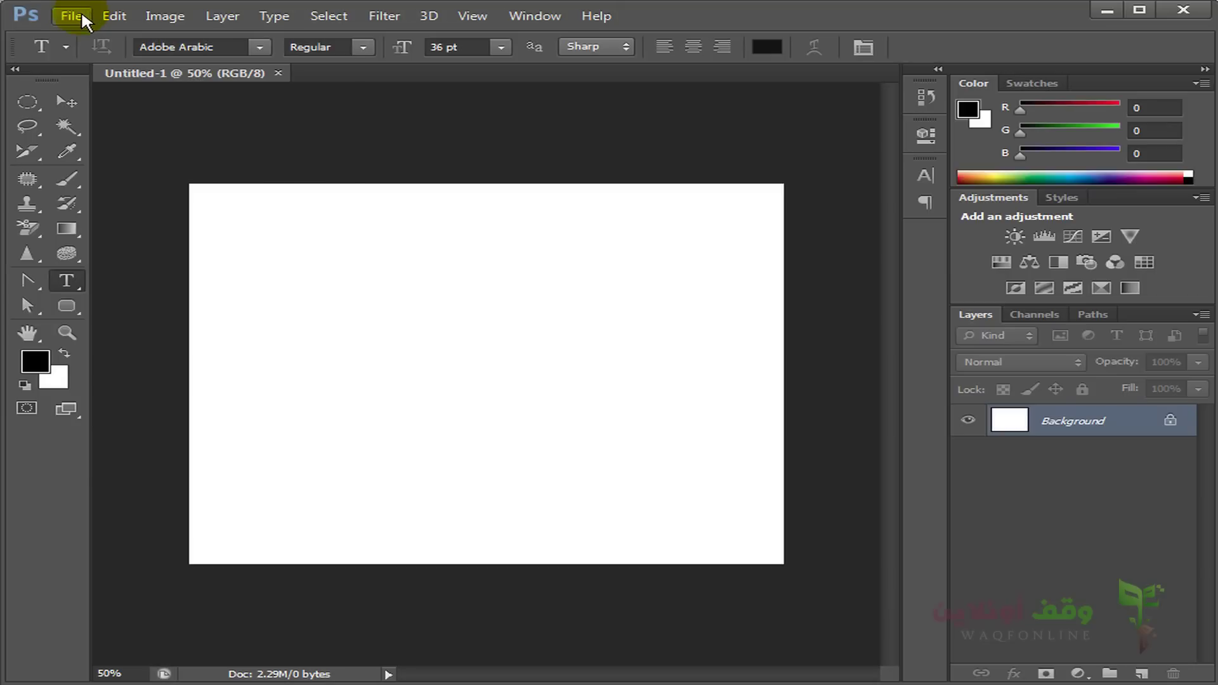
Step: Open how-to-draw-a-3d-car.jpg from the course folder through File > Open
left_click(71, 15)
left_click(115, 55)
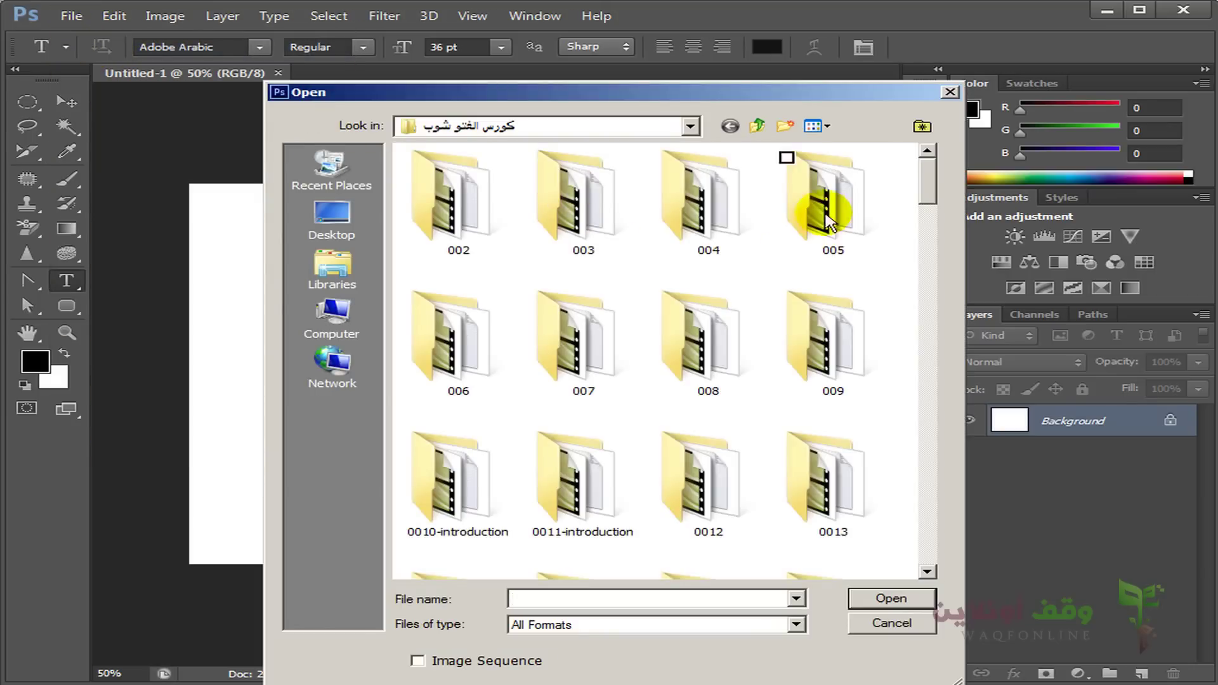
mouse_move(927, 190)
left_mouse_down()
mouse_move(913, 543)
mouse_move(938, 435)
left_mouse_up()
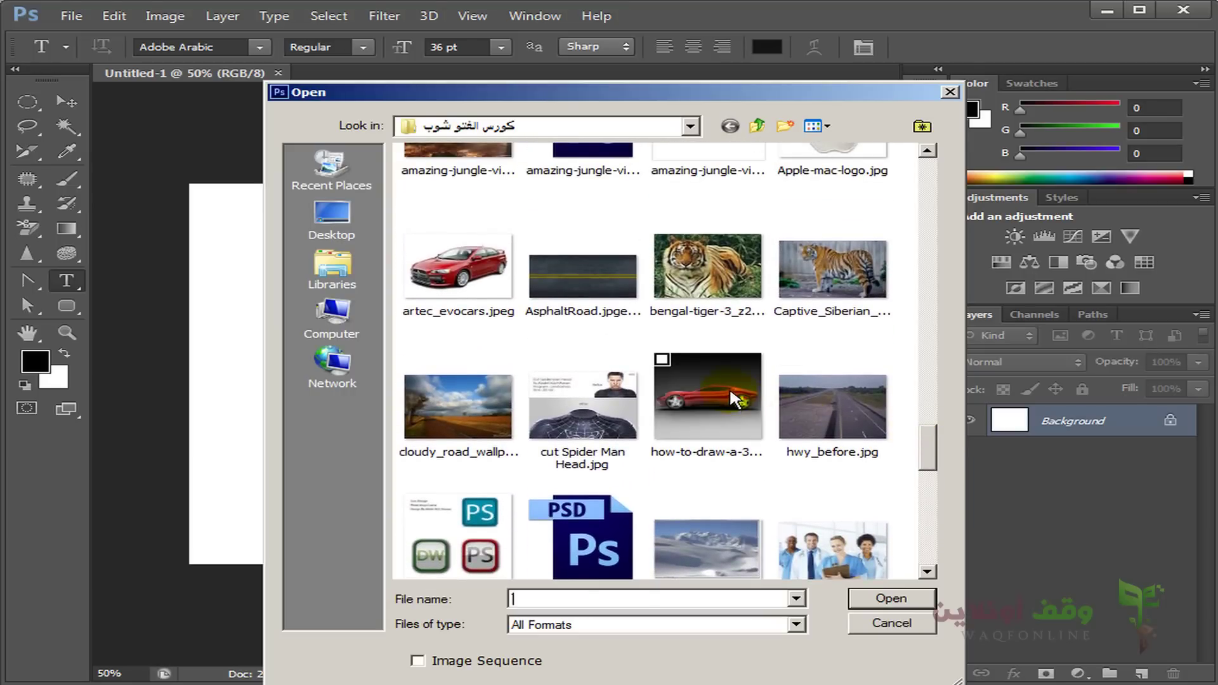
left_click(729, 386)
double_click(718, 383)
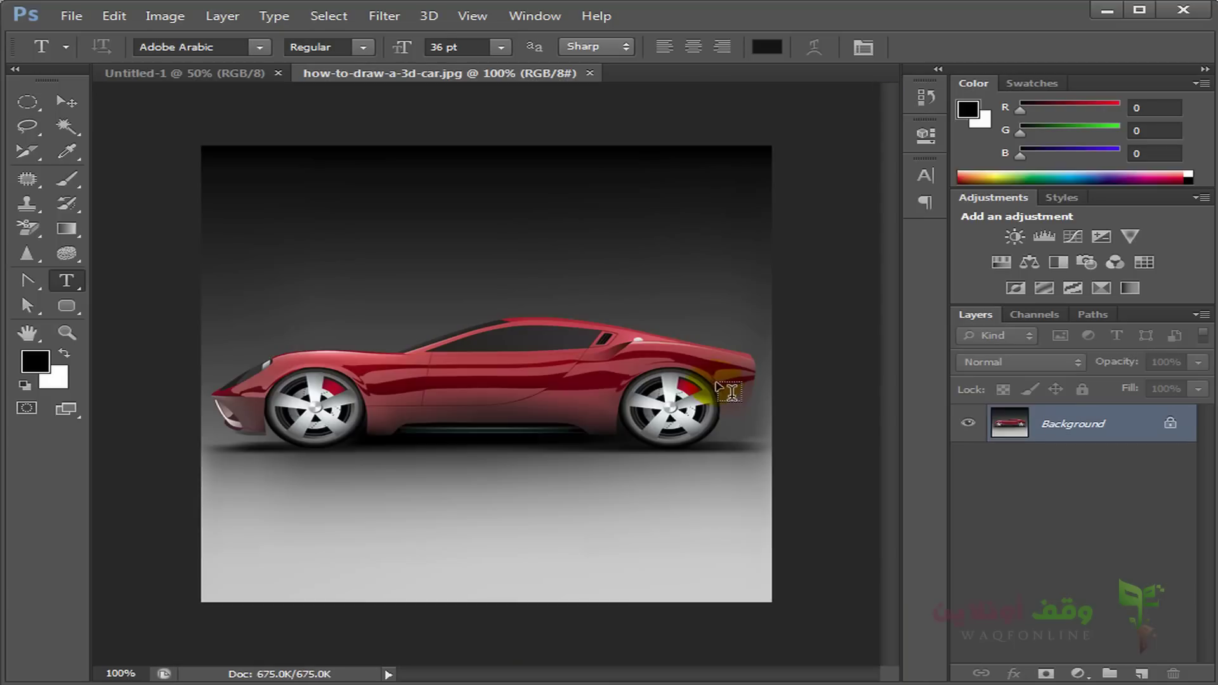
Step: Choose the Pen tool in Shape mode, zoom in, and trace the front bumper and nose
left_click(28, 280)
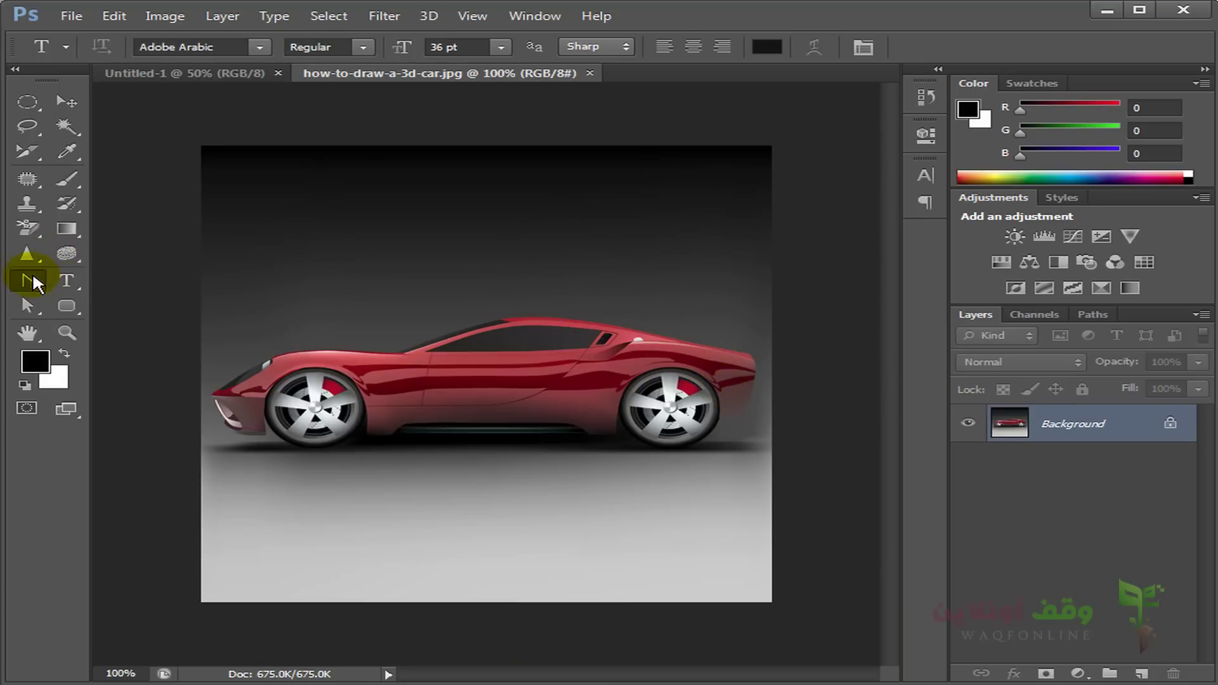
left_click(123, 277)
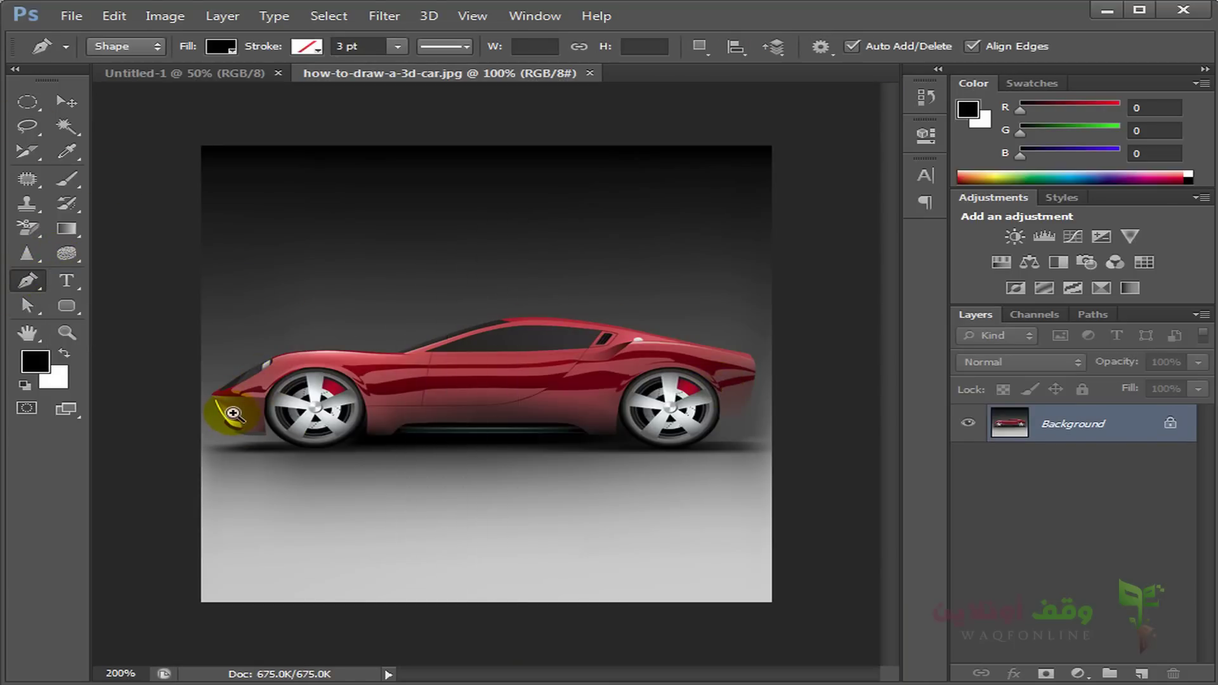
scroll(231, 408, "up", 1)
scroll(339, 430, "up", 1)
left_click(331, 481)
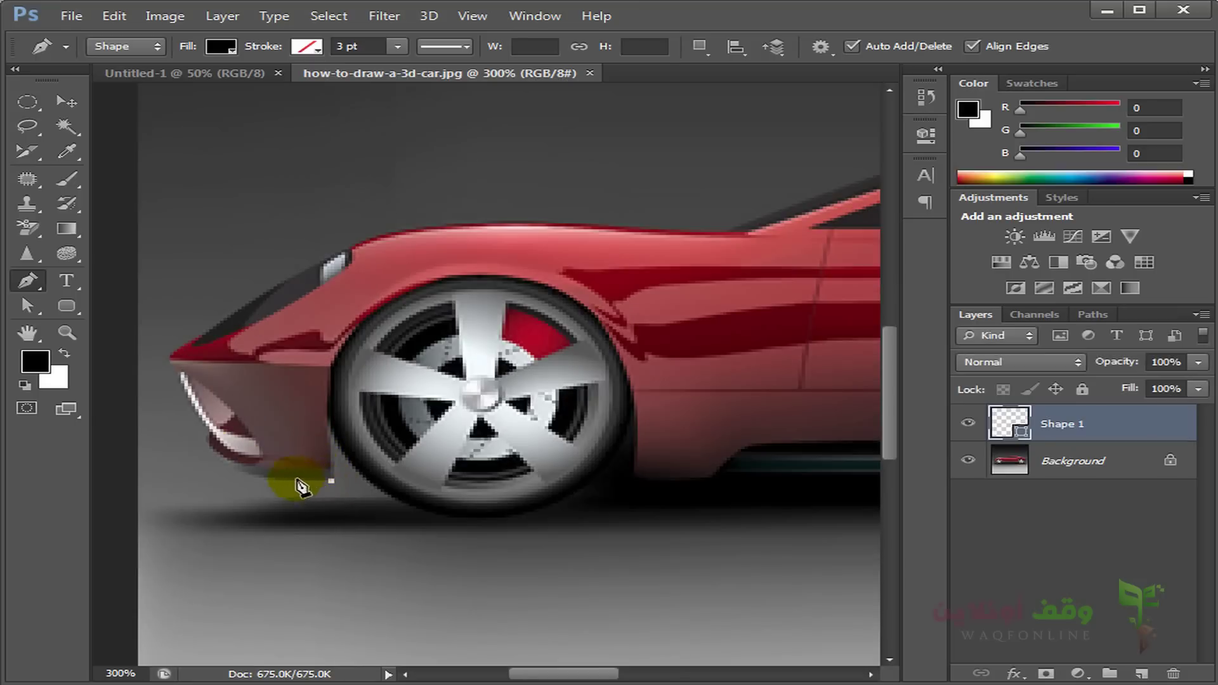
left_click_drag(209, 448, 188, 399)
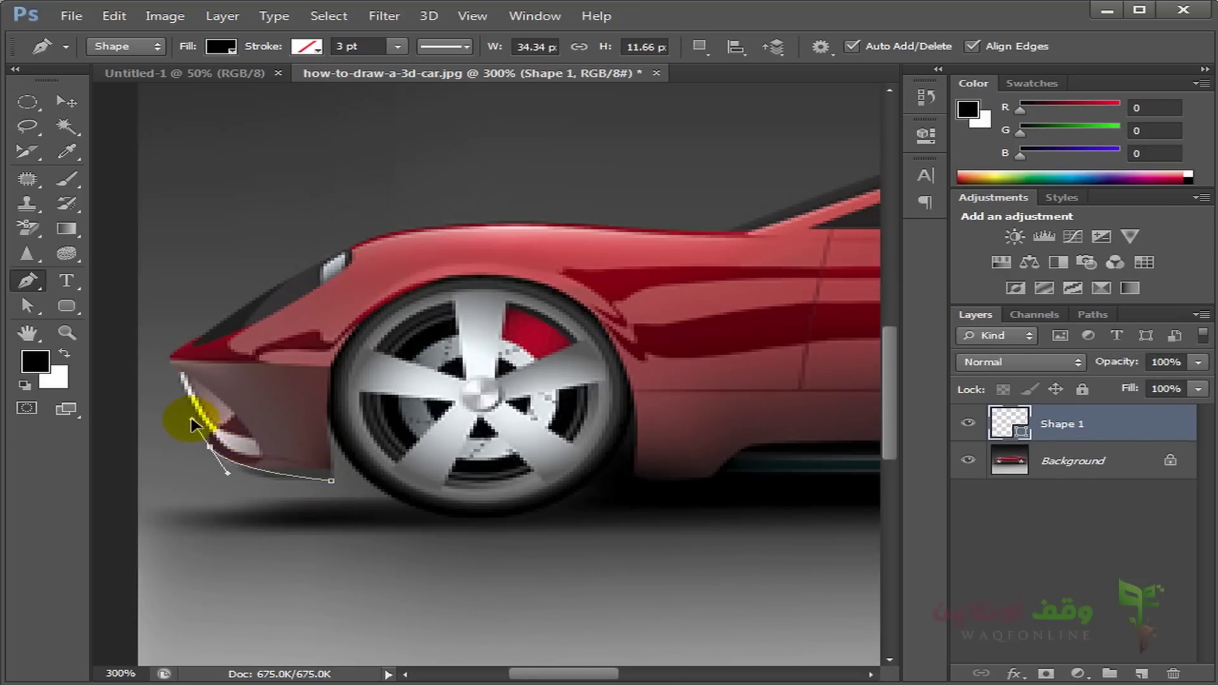
left_click(211, 450, "alt")
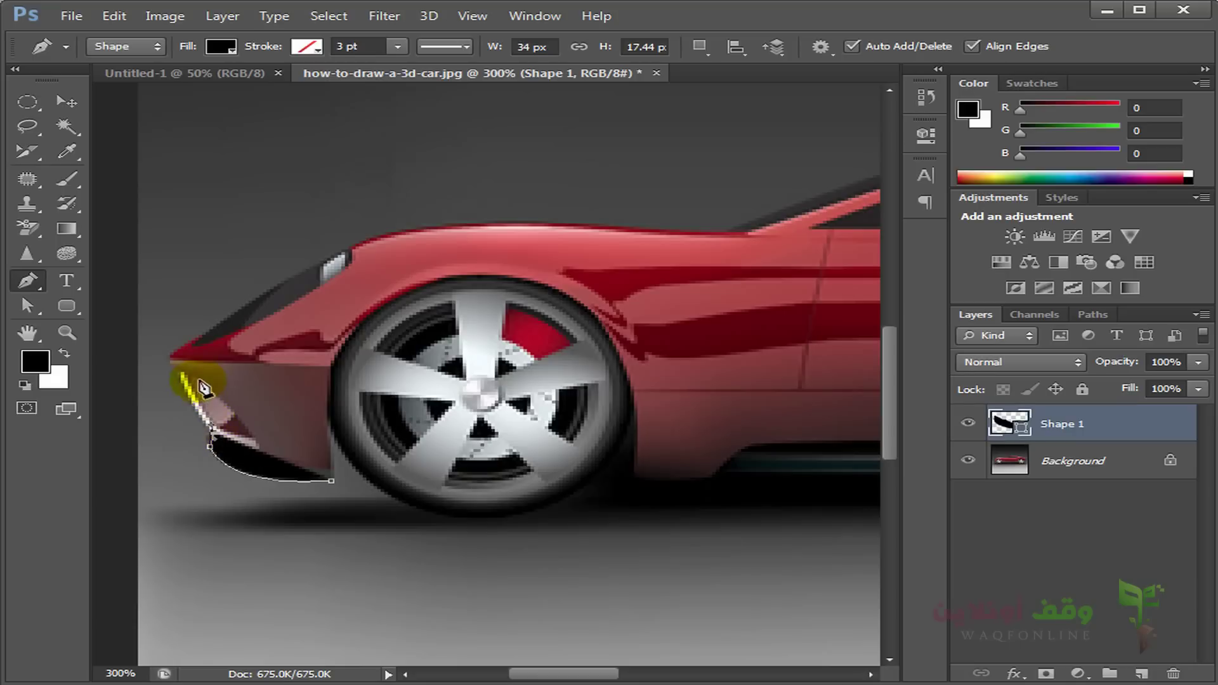
left_click(174, 370)
left_click_drag(179, 379, 170, 361)
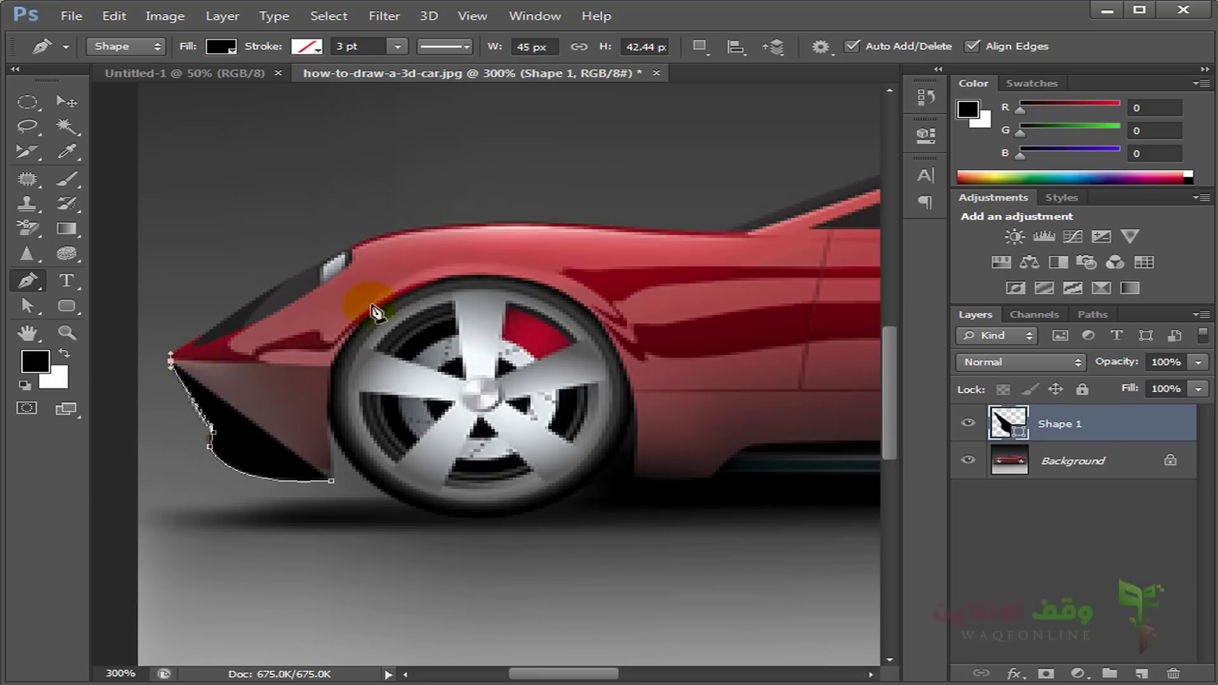
Step: Continue the outline over the fender, hood, windscreen and roof down to the rear end
left_click_drag(391, 236, 475, 222)
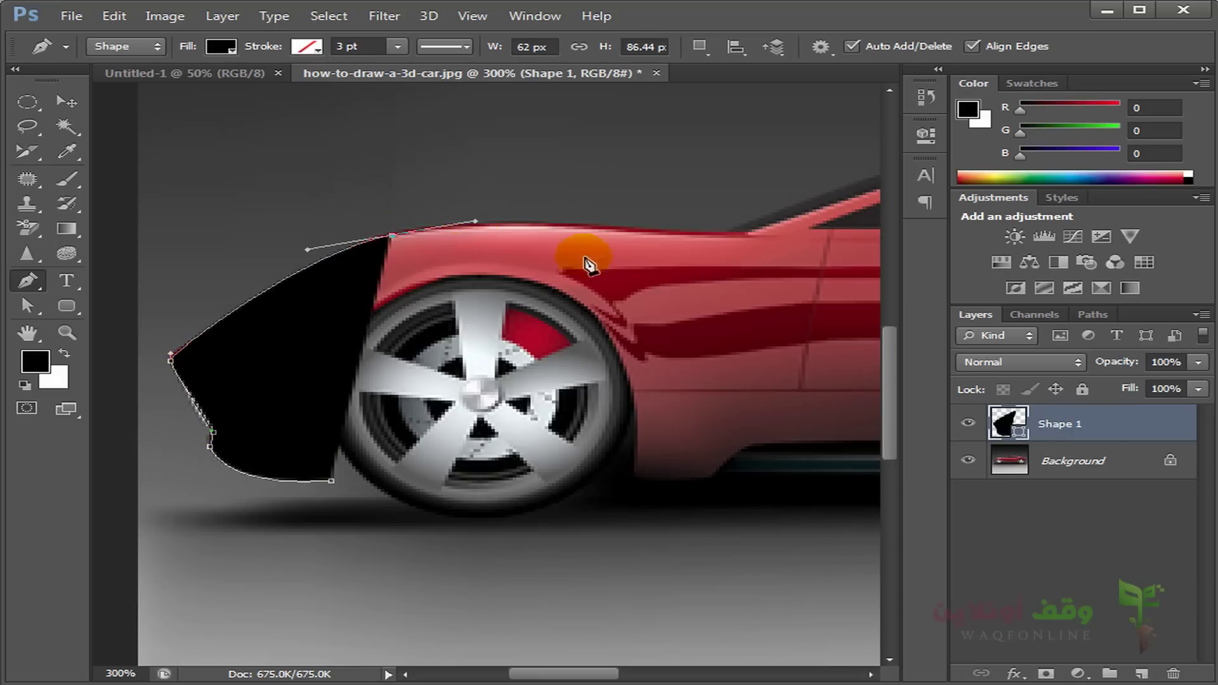
mouse_move(731, 231)
left_mouse_down()
mouse_move(746, 234)
mouse_move(494, 245)
left_mouse_up()
left_click_drag(578, 223, 694, 220)
key("ctrl+alt+z")
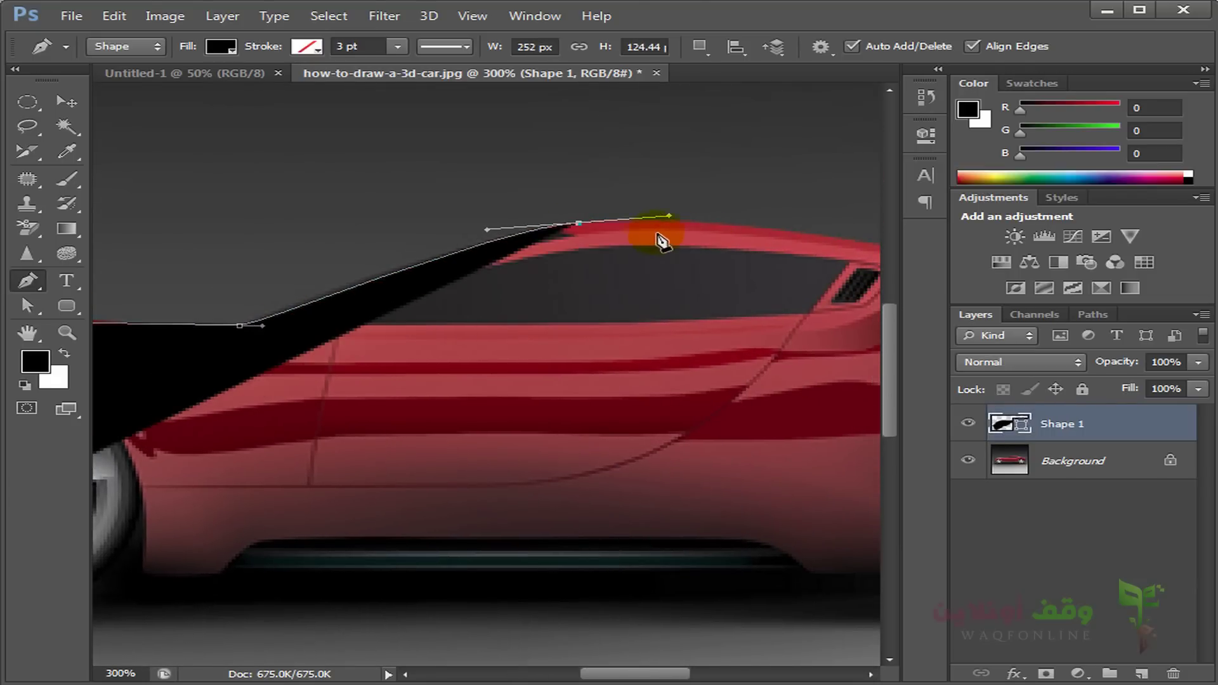
key("ctrl+alt+z")
left_click_drag(557, 225, 596, 233)
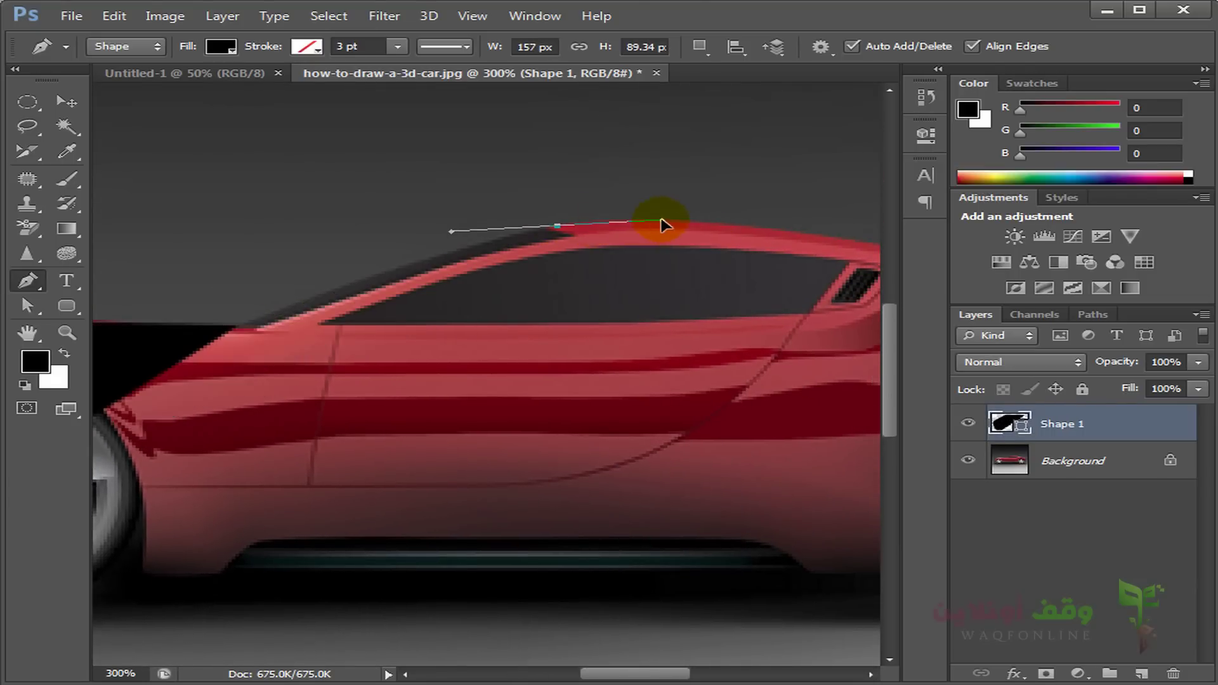
left_click_drag(239, 326, 265, 327)
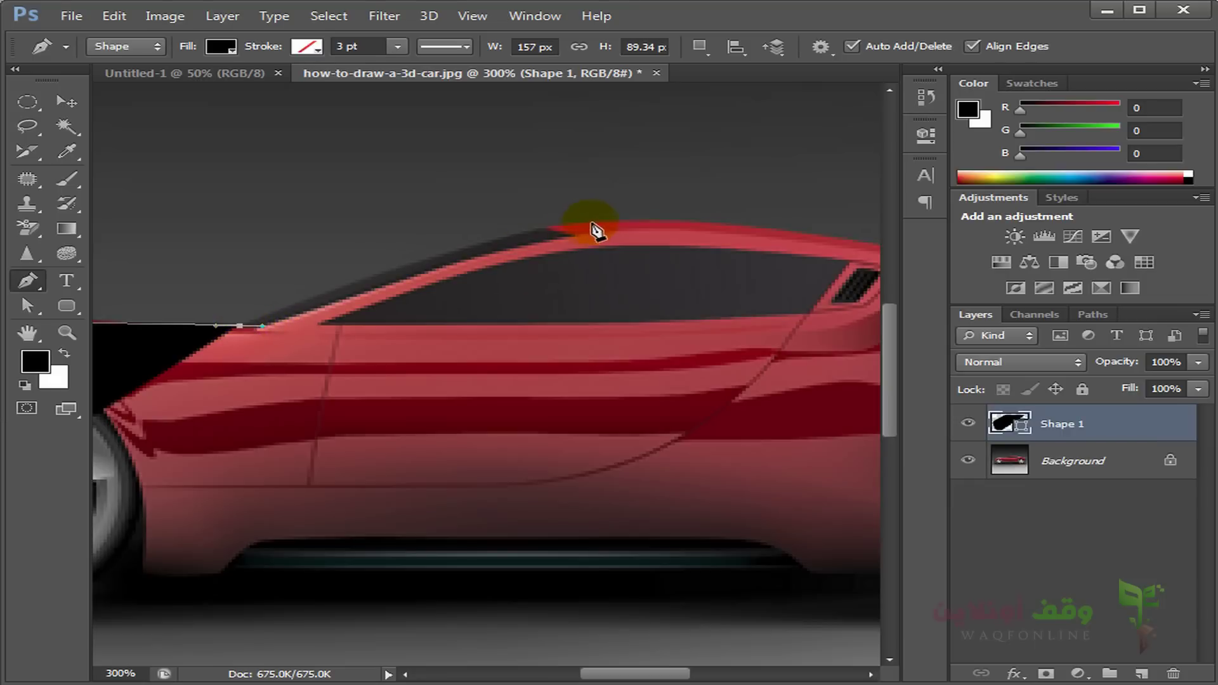
mouse_move(599, 227)
left_mouse_down()
mouse_move(728, 232)
mouse_move(492, 231)
left_mouse_up()
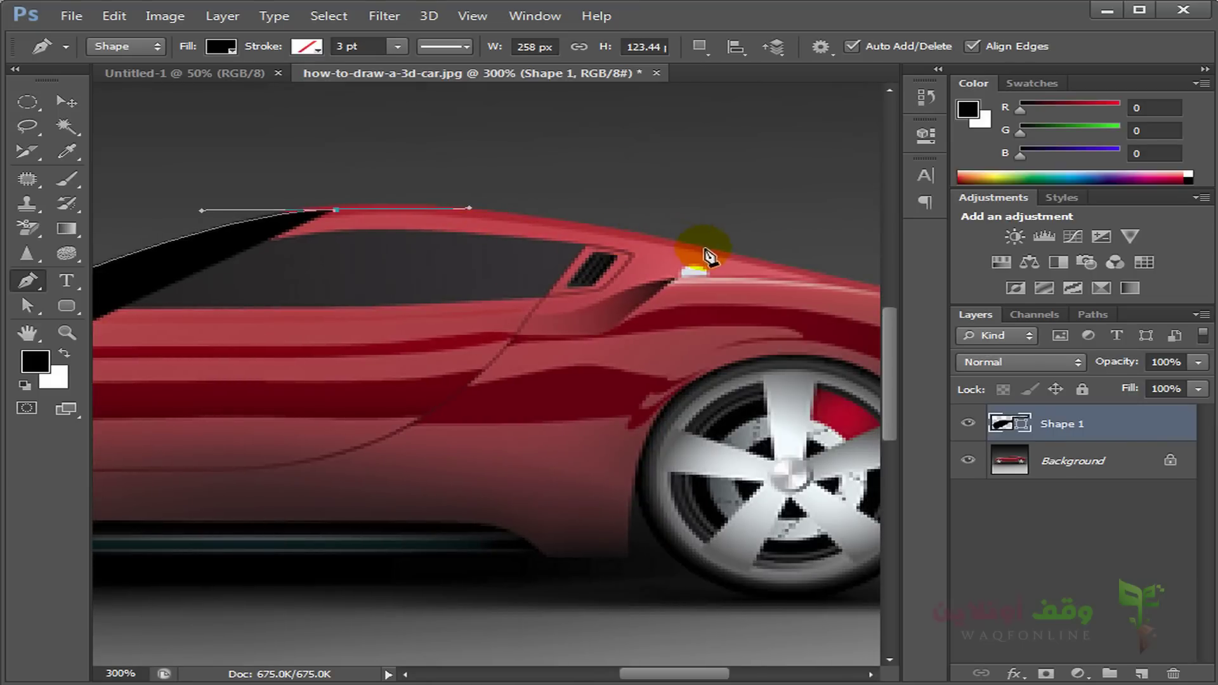
mouse_move(707, 249)
left_mouse_down()
mouse_move(821, 283)
mouse_move(327, 196)
left_mouse_up()
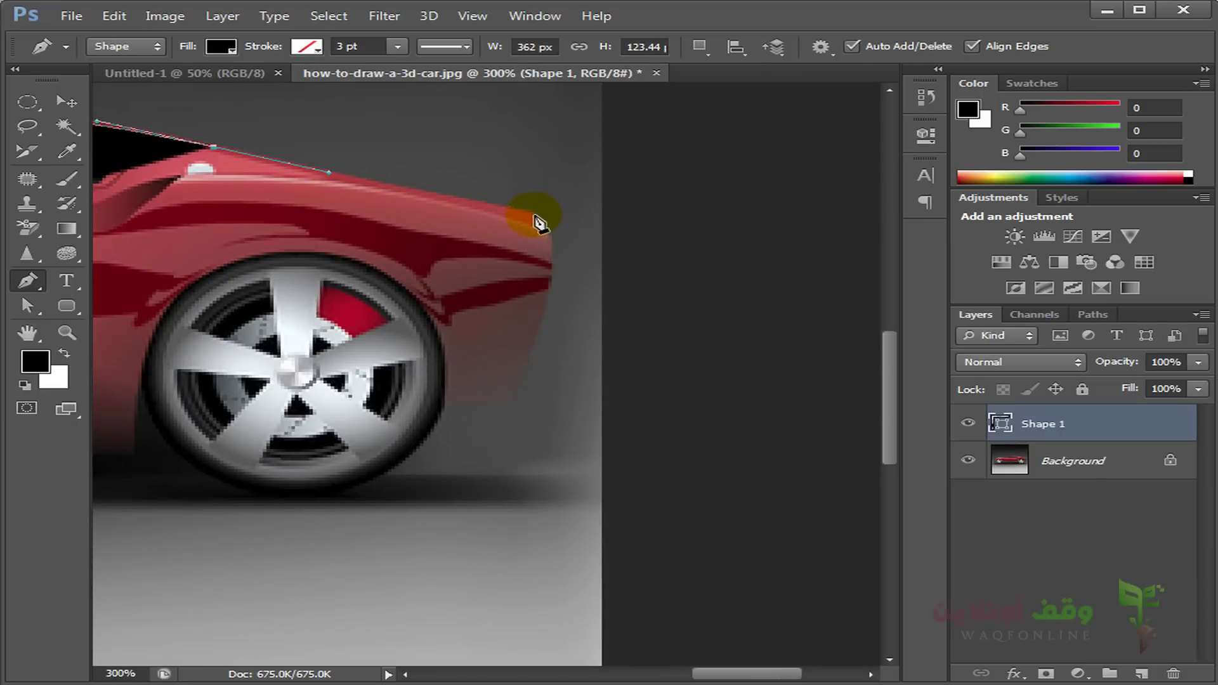
left_click_drag(543, 219, 543, 216)
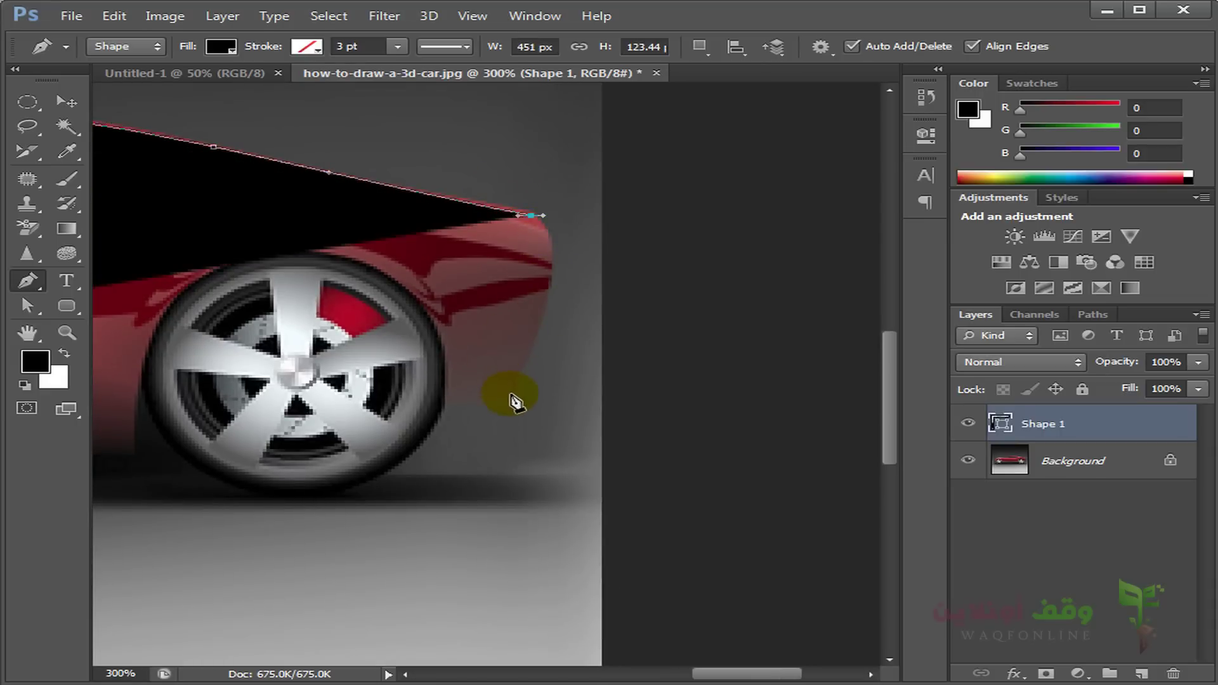
left_click_drag(510, 402, 453, 507)
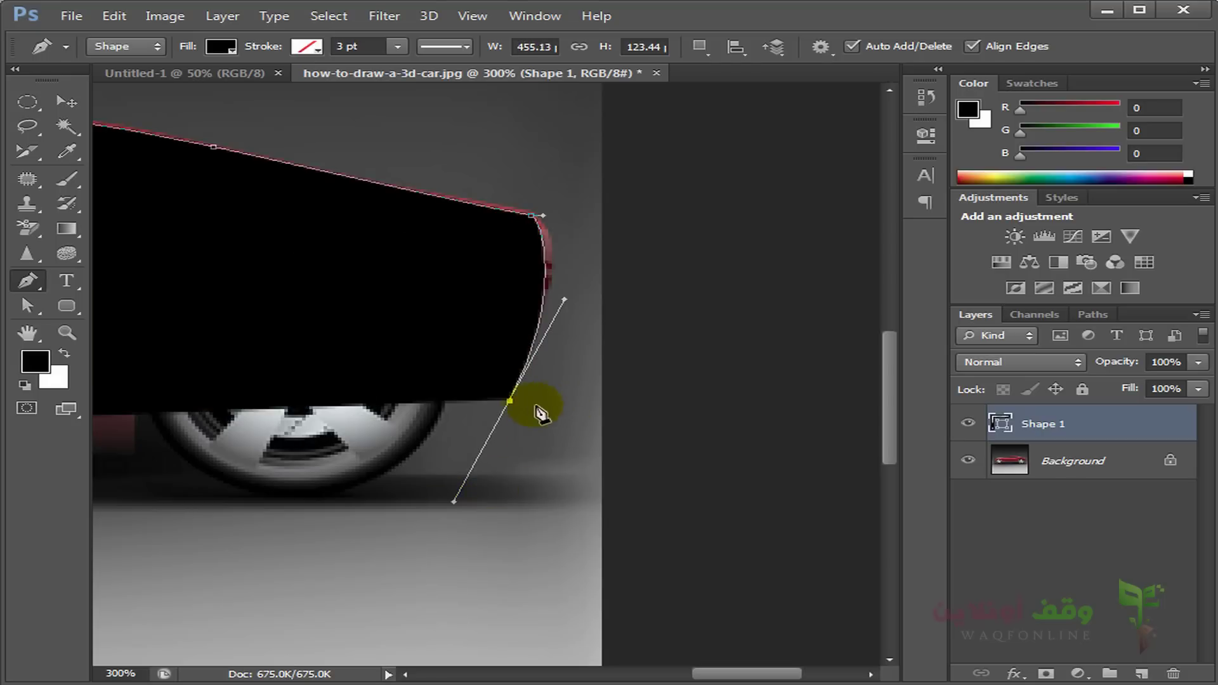
Step: Set Shape 1 opacity to 15% and trace the outline under the rear wheel
left_click(511, 401, "alt")
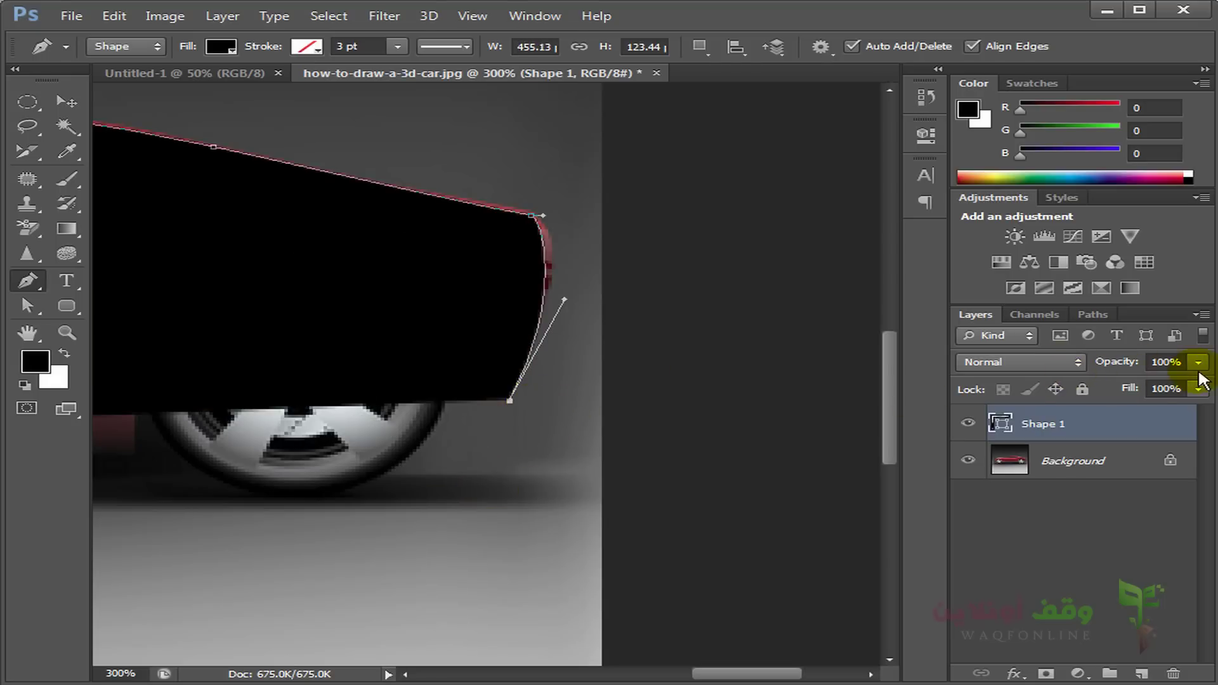
left_click_drag(1105, 362, 1091, 366)
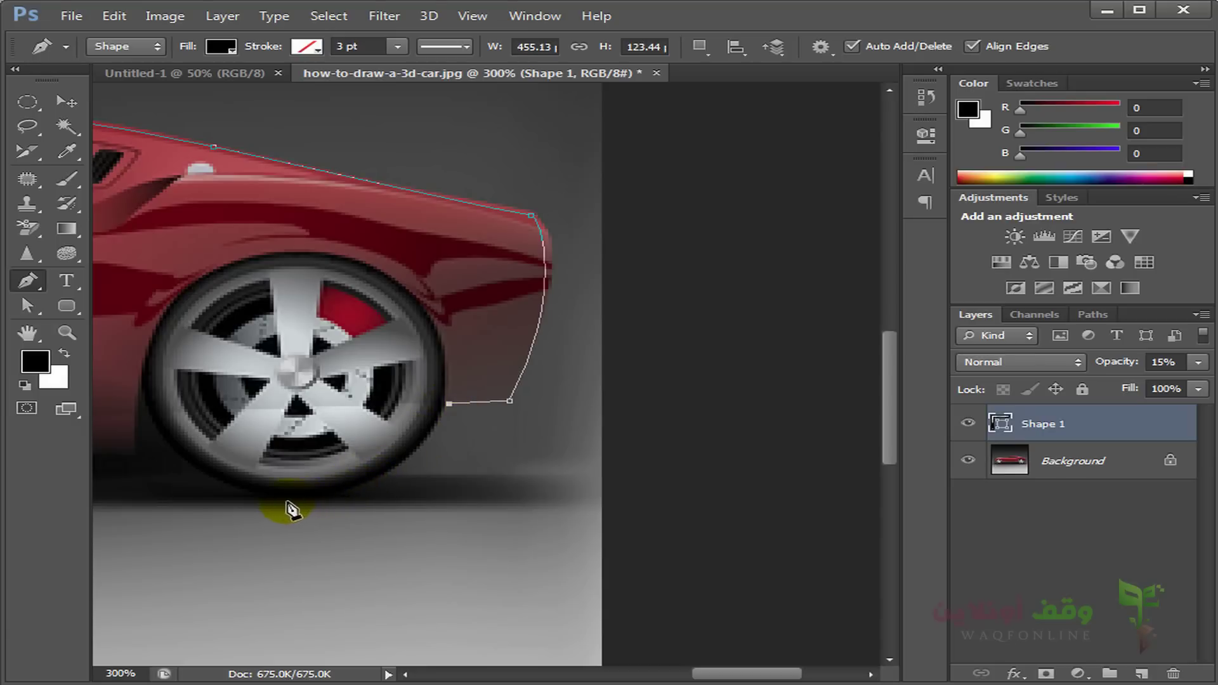
left_click_drag(291, 498, 170, 498)
Step: Trace along the sill and under the front wheel, closing at the starting anchor
left_click_drag(163, 414, 477, 346)
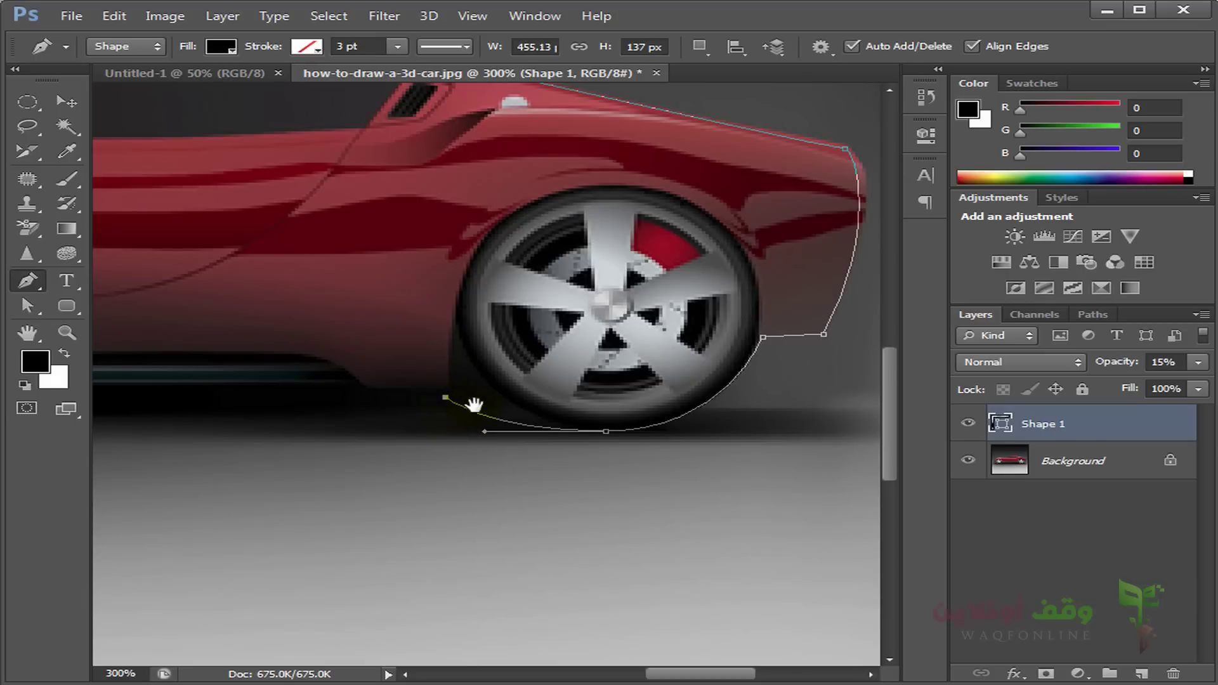
left_click_drag(474, 404, 764, 362)
left_click_drag(375, 353, 791, 343)
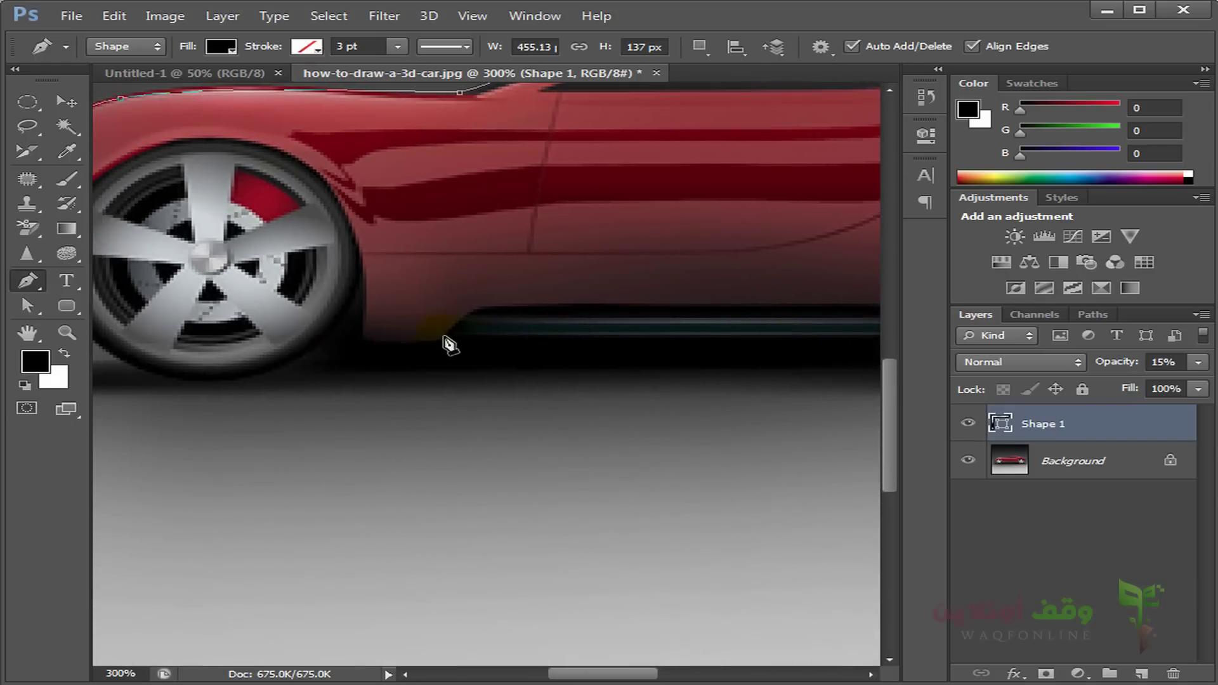
left_click_drag(369, 347, 338, 353)
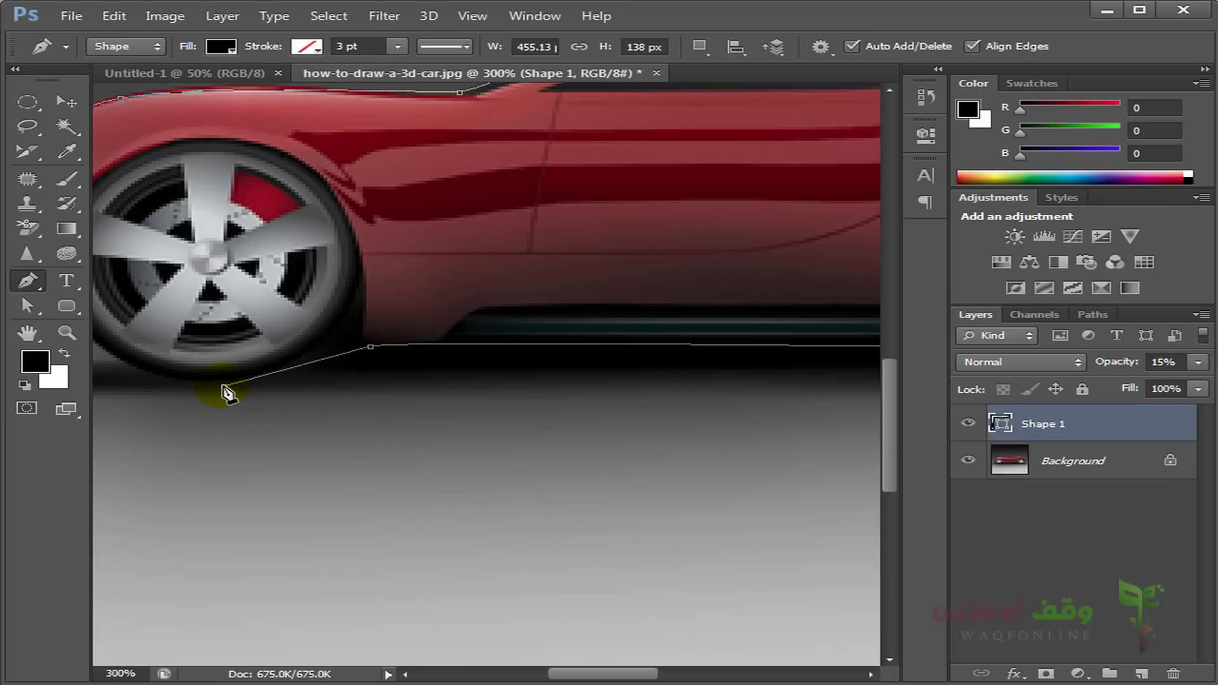
left_click_drag(225, 387, 170, 388)
left_click_drag(331, 371, 627, 378)
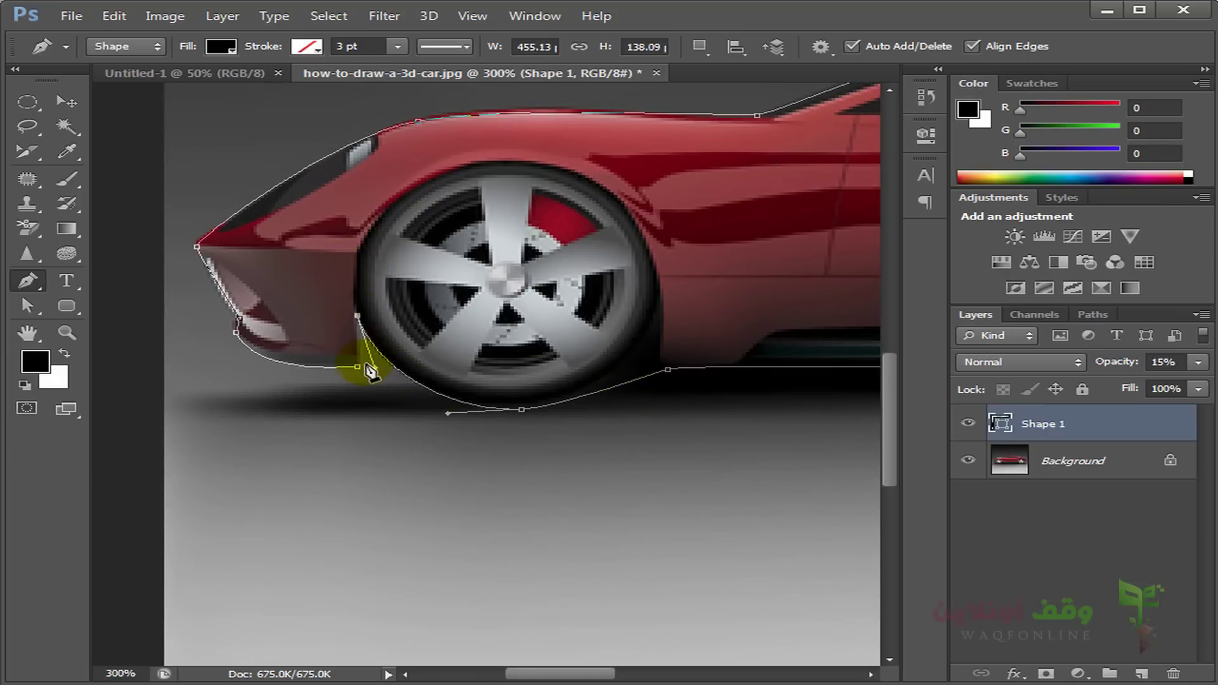
left_click_drag(359, 369, 365, 375)
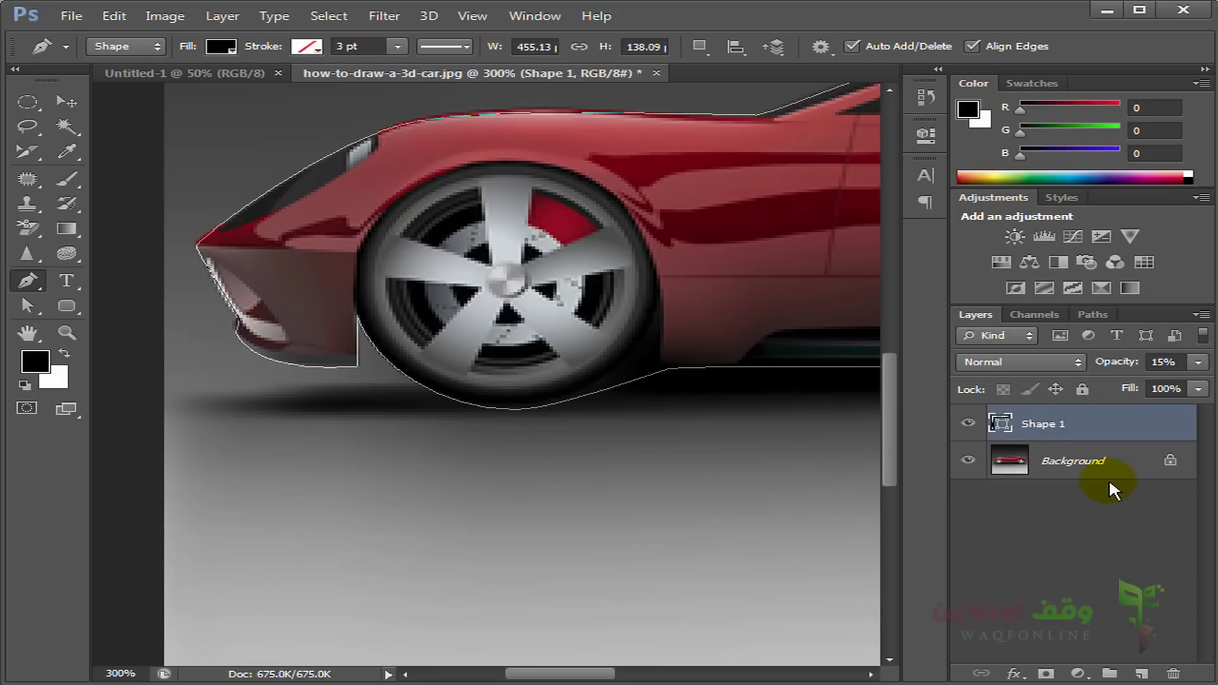
Step: Load the traced outline as a selection, copy the car to Layer 1, and hide Shape 1
key("ctrl+Return")
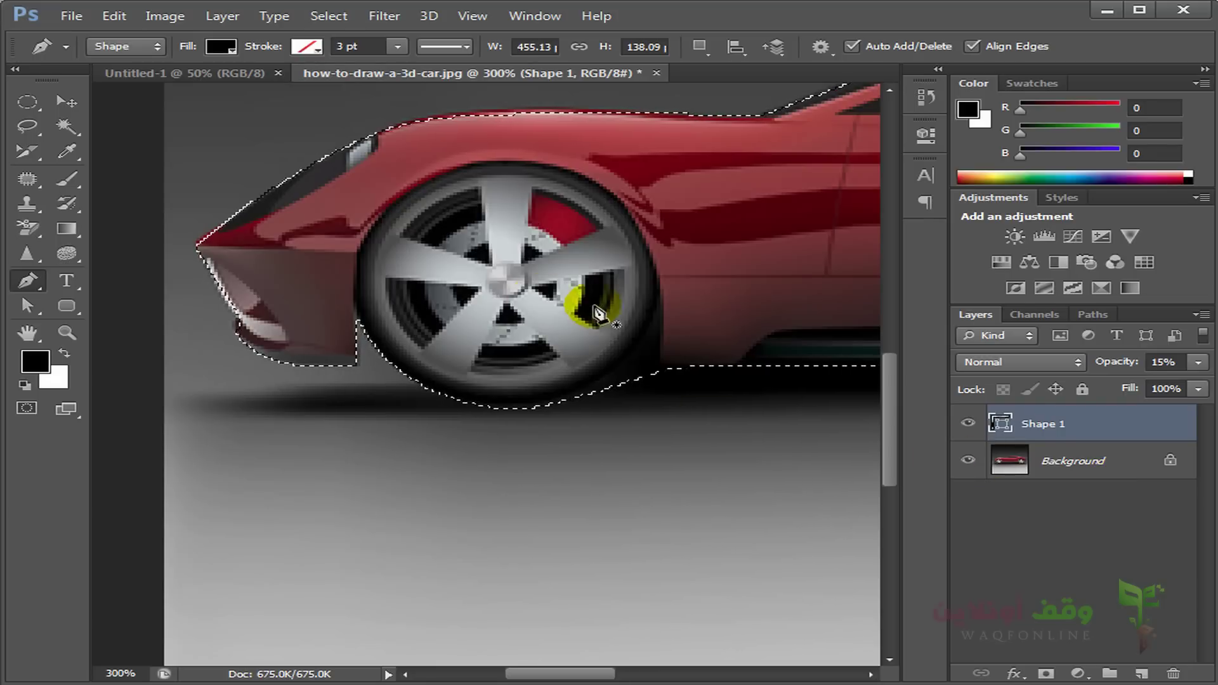
left_click(652, 279, "alt")
left_click(376, 360, "alt")
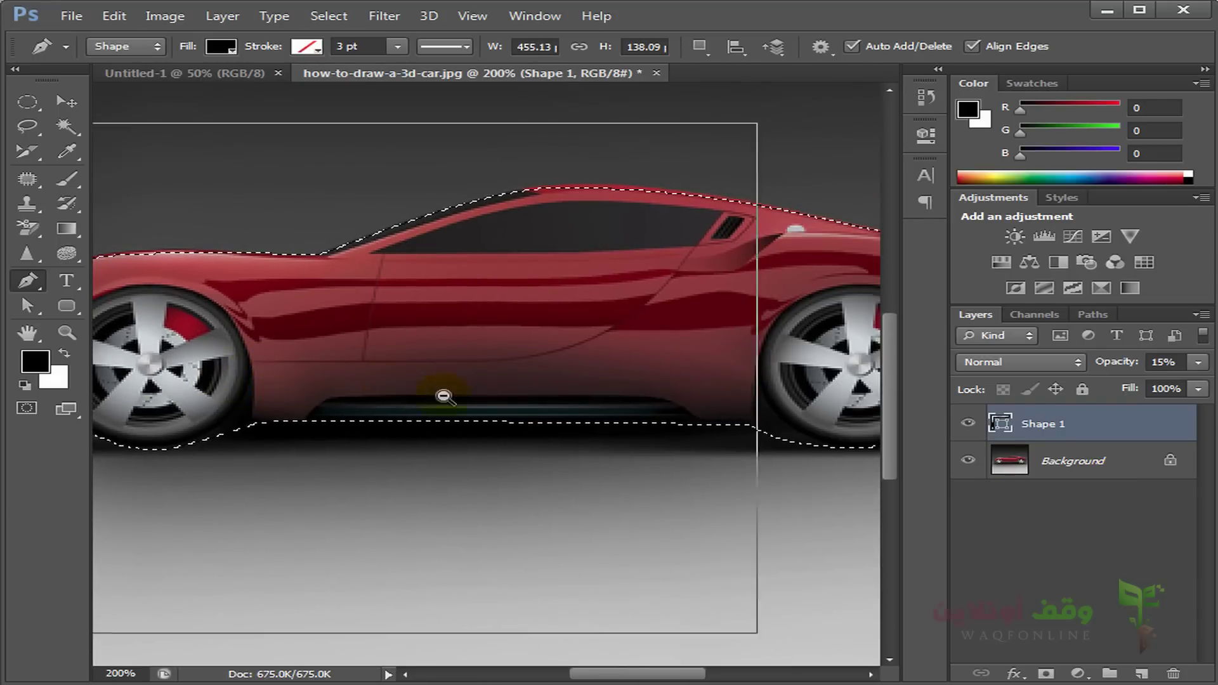
left_click(444, 394, "alt")
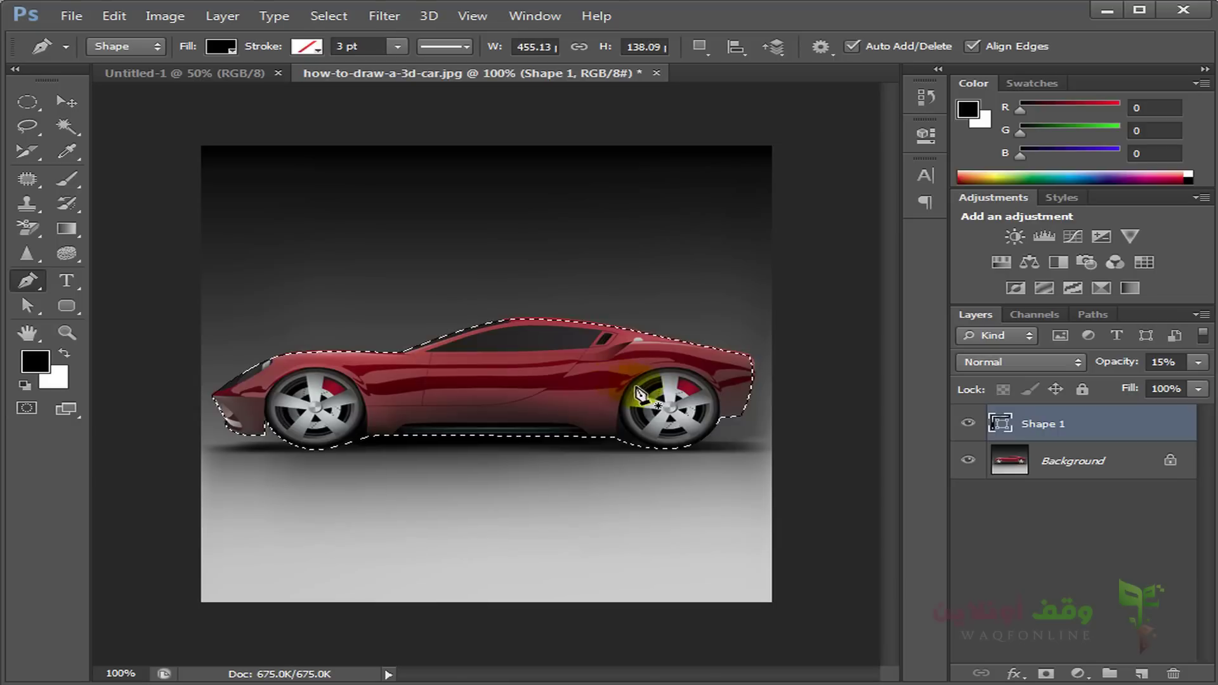
left_click(1088, 464)
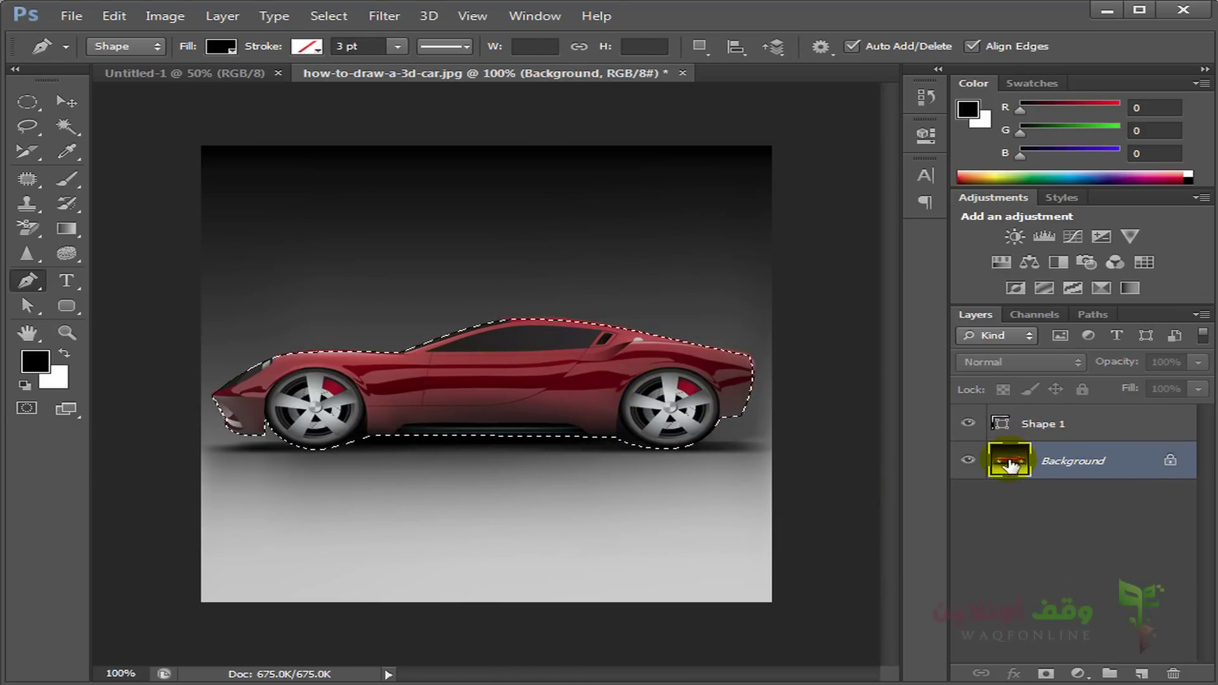
key("ctrl+j")
left_click(999, 424)
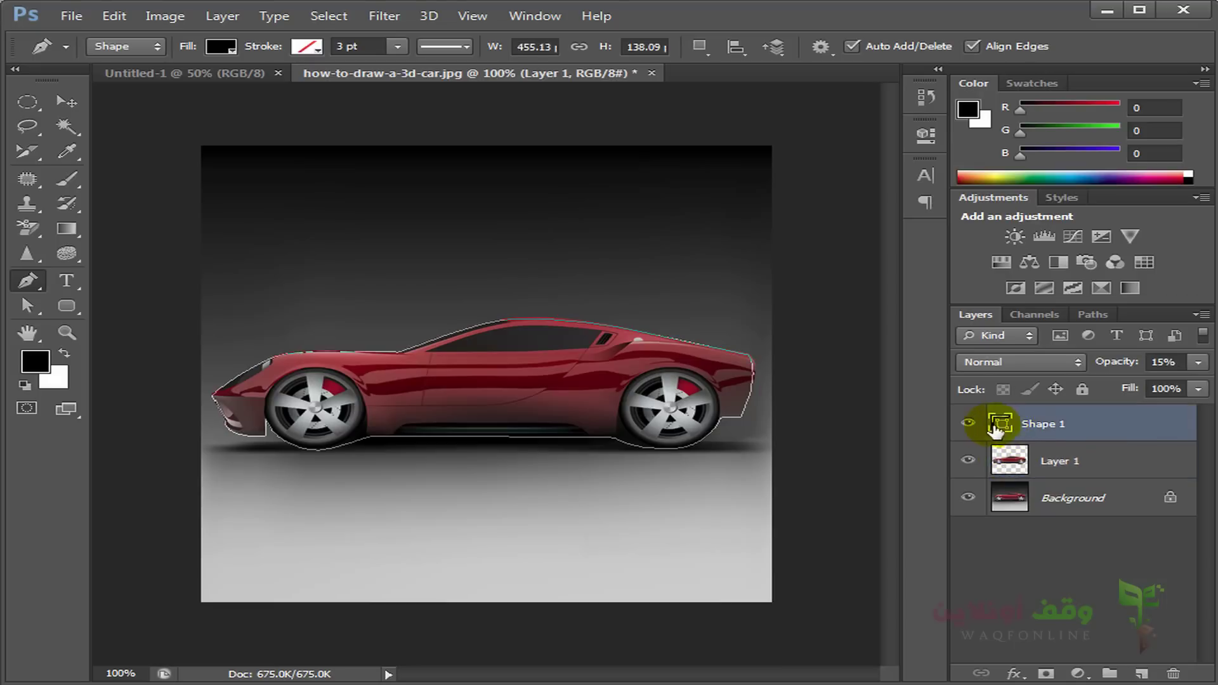
left_click(969, 424)
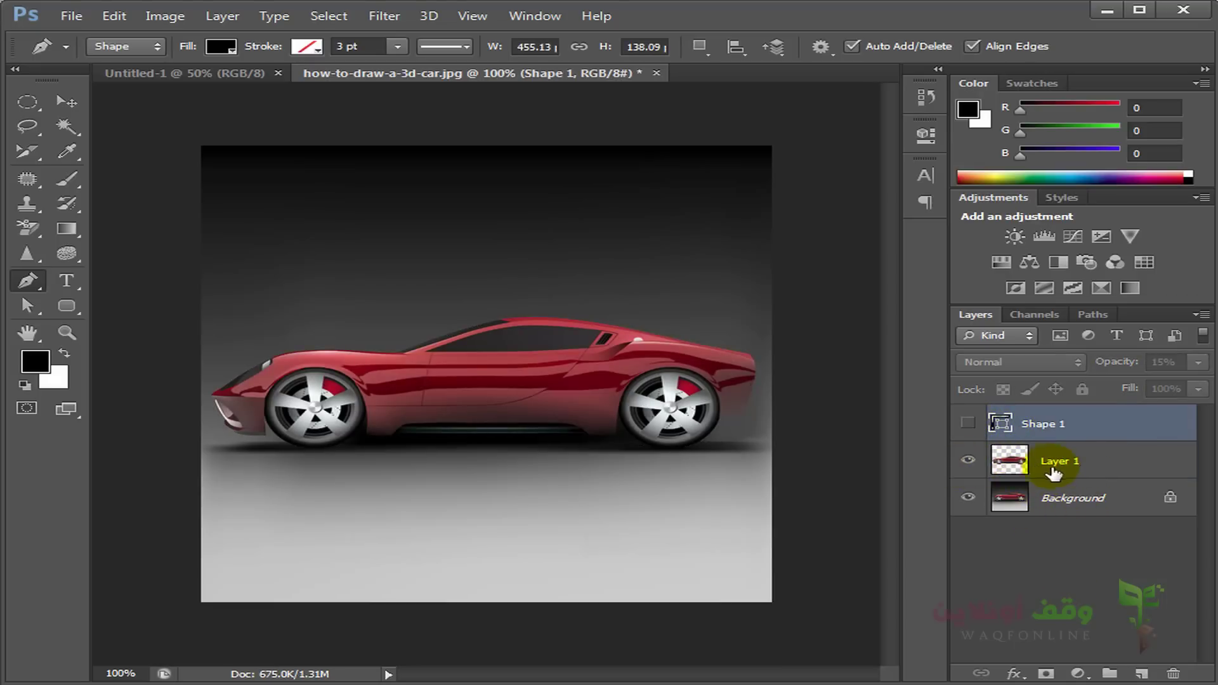
left_click(1078, 466)
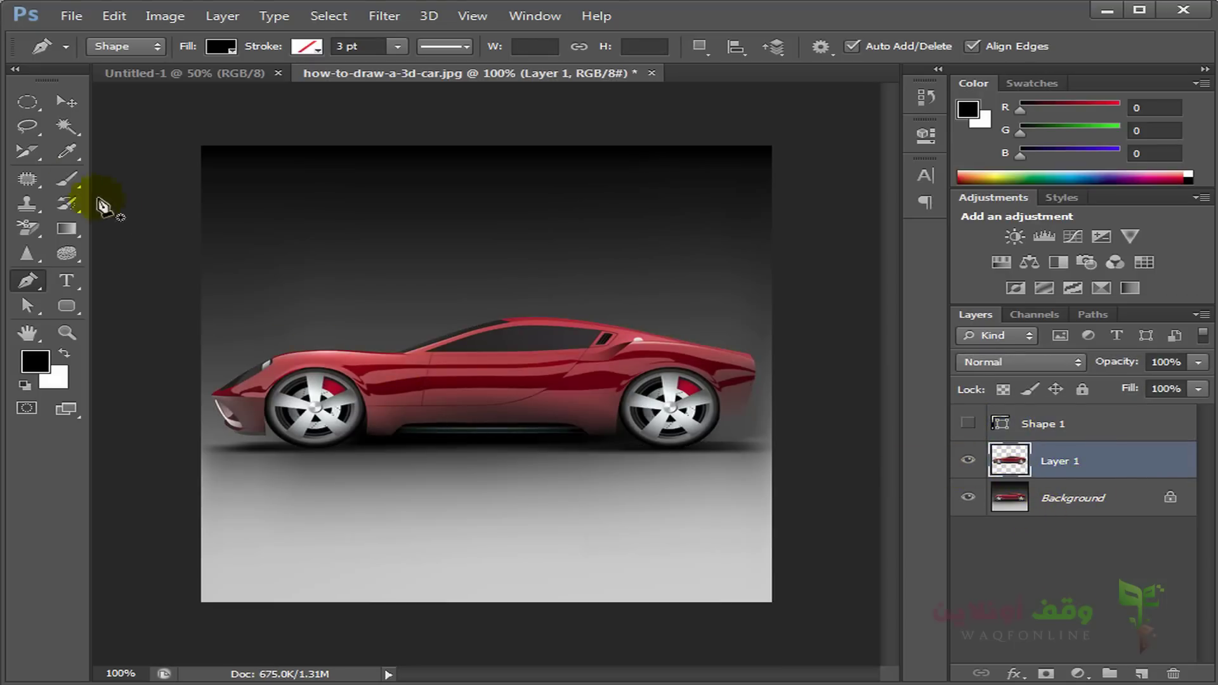
Step: Drag Layer 1 into Untitled-1 as a smart object and close the car image unsaved
left_click(66, 101)
mouse_move(571, 362)
left_mouse_down()
mouse_move(379, 111)
mouse_move(561, 492)
left_mouse_up()
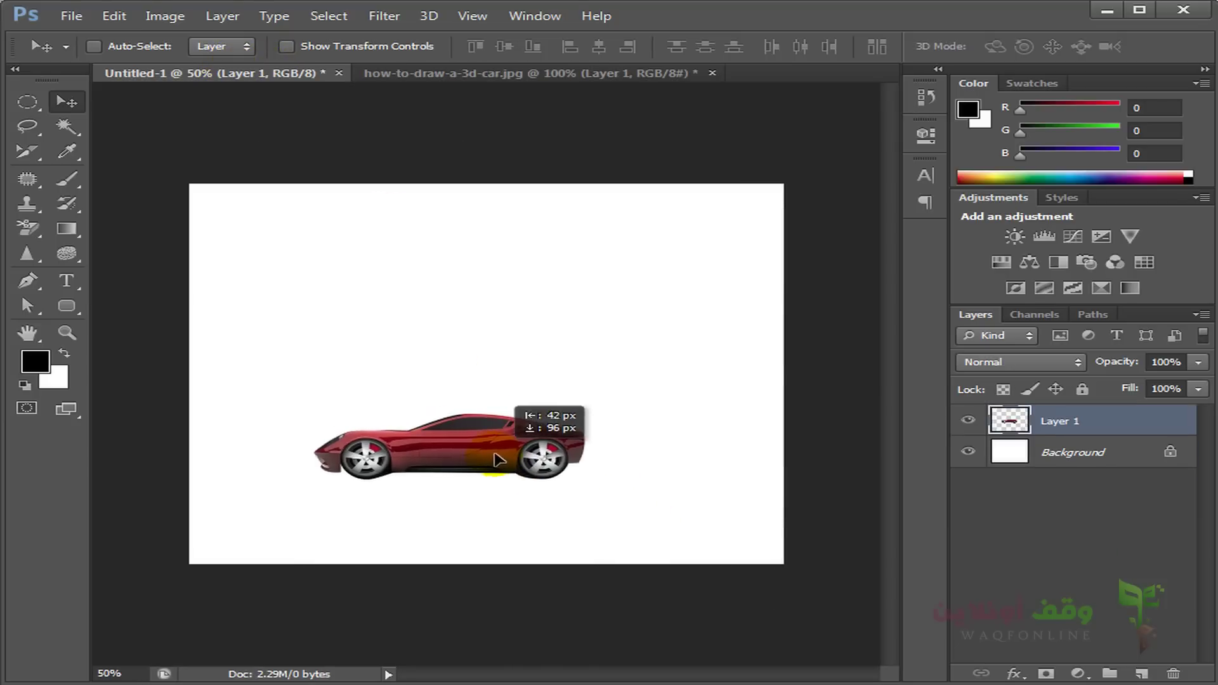
right_click(1053, 424)
left_click(734, 231)
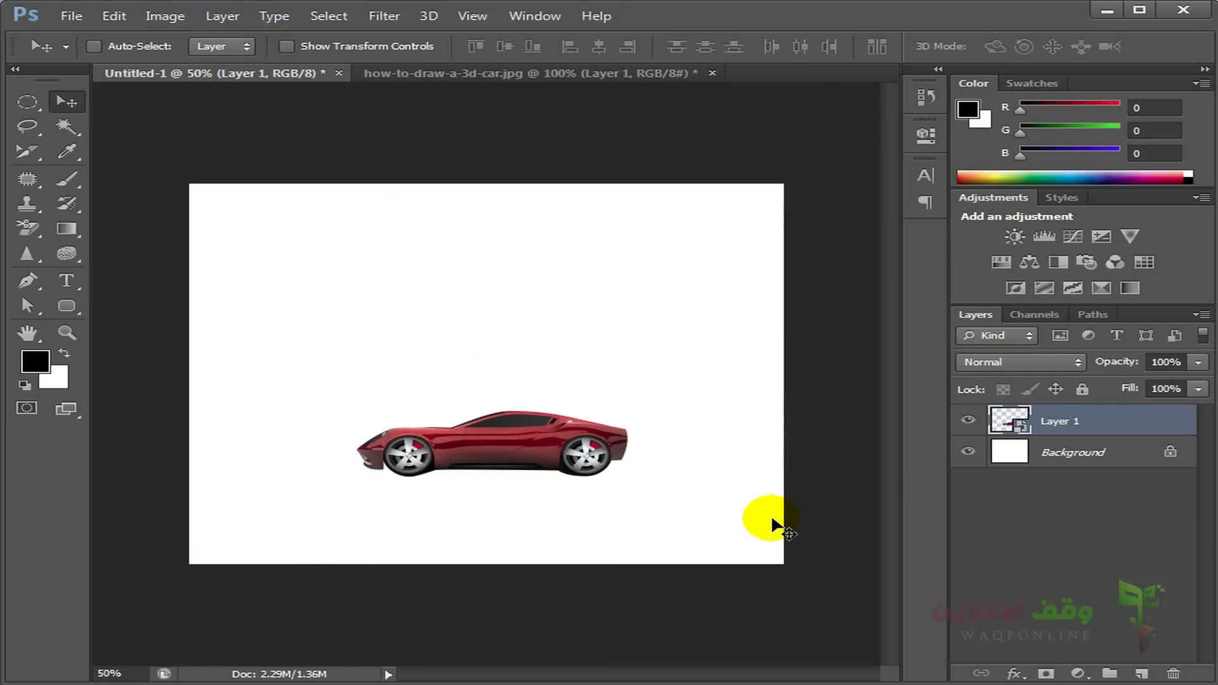
left_click_drag(573, 458, 559, 463)
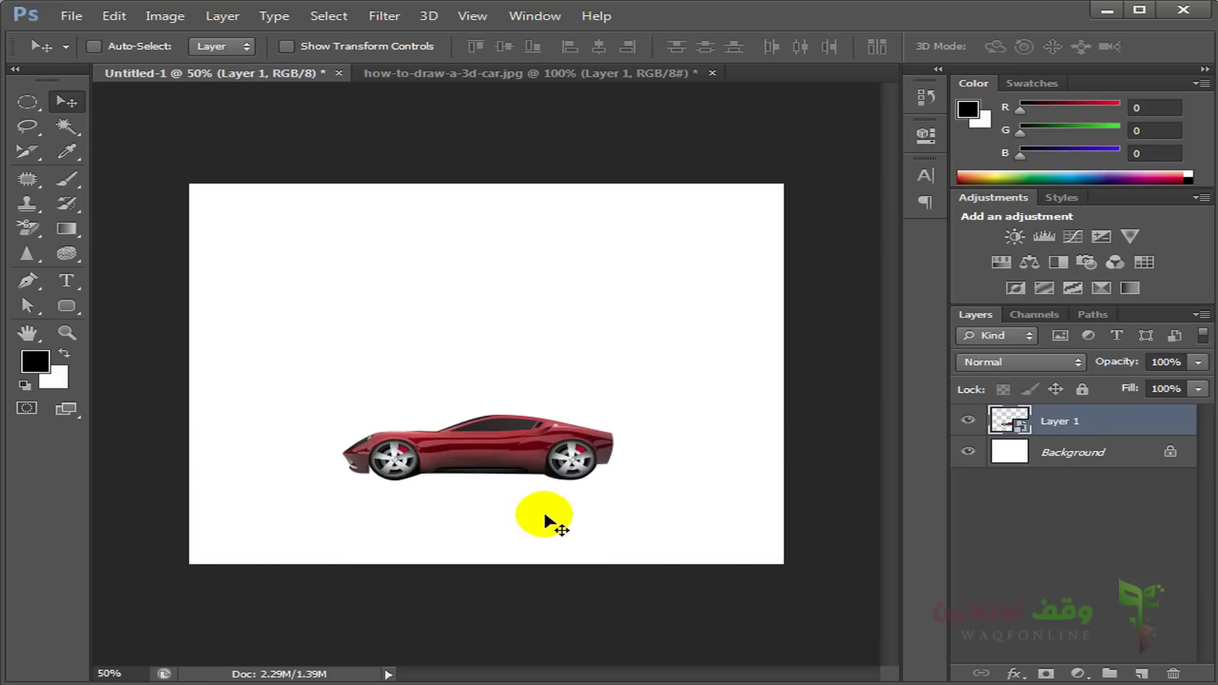
left_click(693, 73)
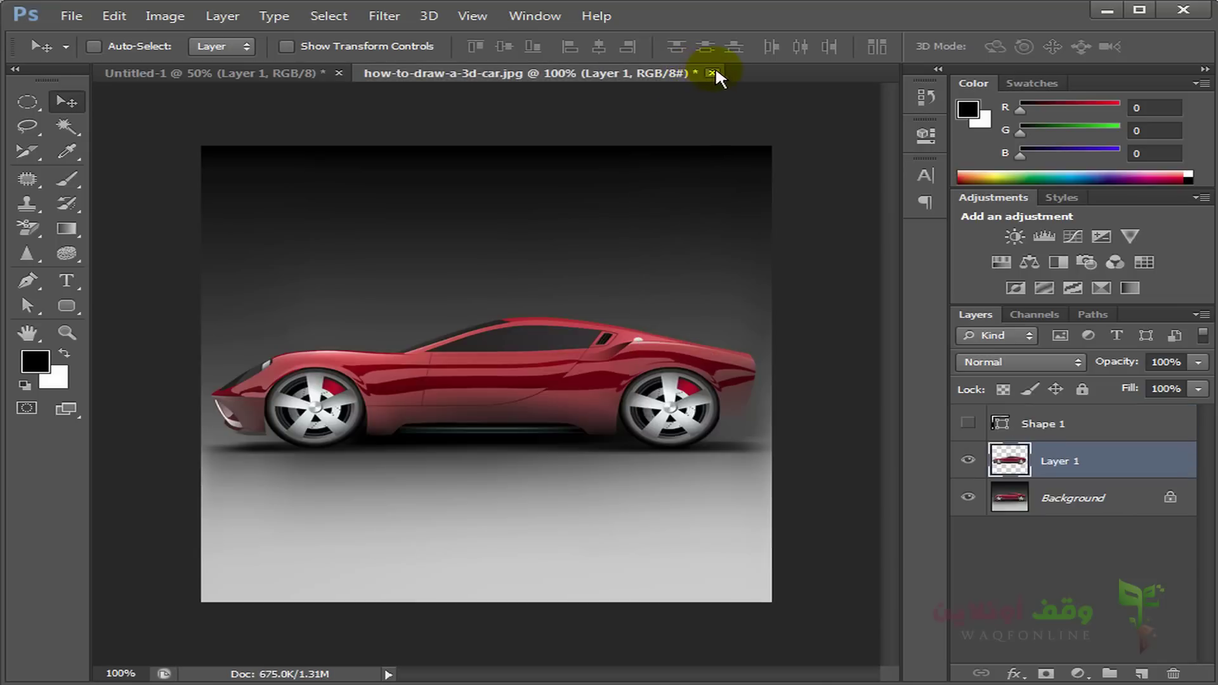
left_click(643, 182)
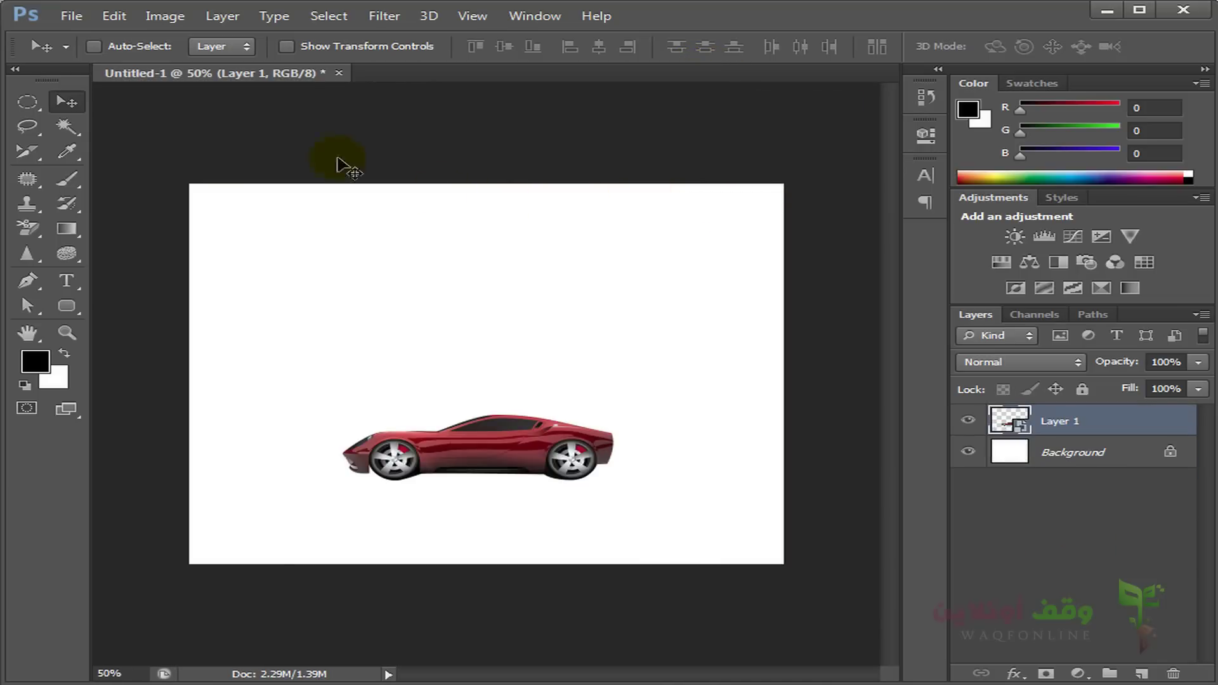
Step: Open the AsphaltRoad image from the course folder
left_click(71, 16)
left_click(70, 49)
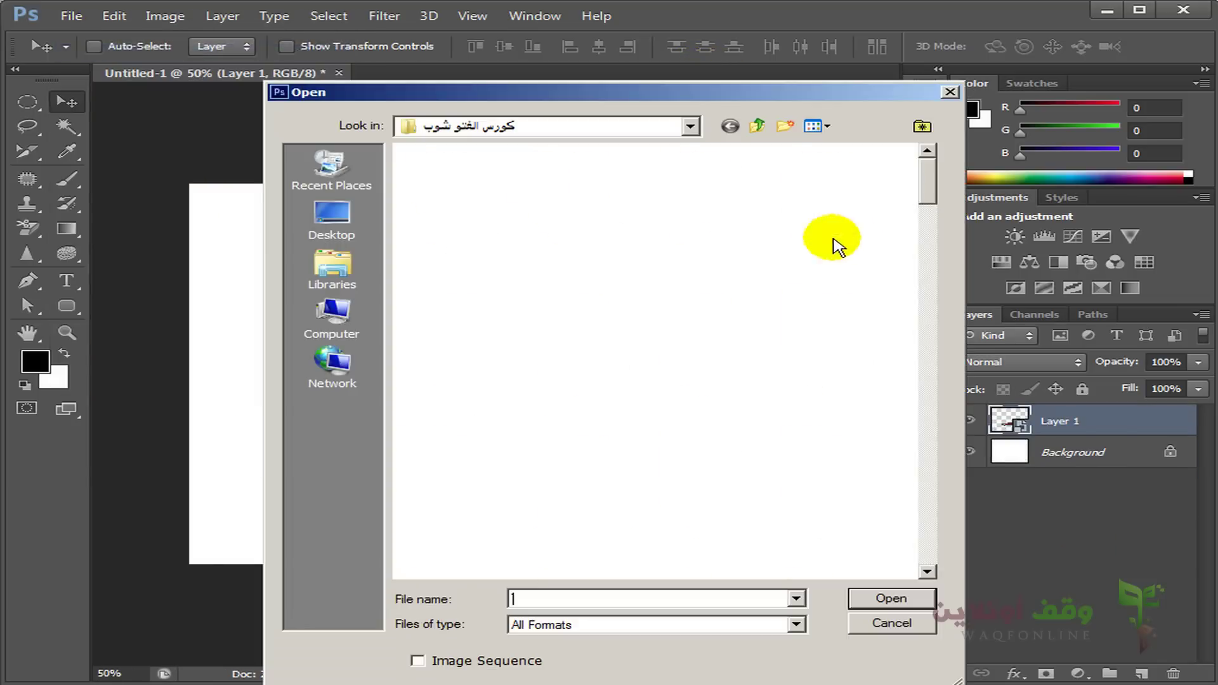
mouse_move(926, 184)
left_mouse_down()
mouse_move(928, 358)
mouse_move(912, 430)
left_mouse_up()
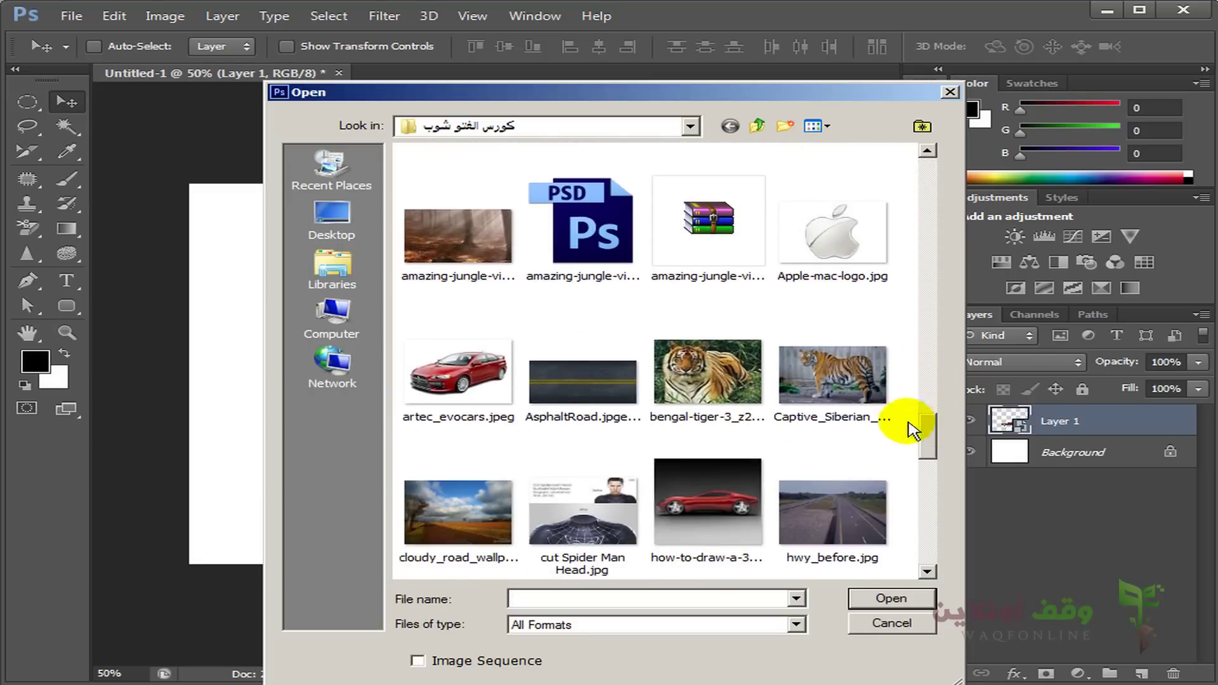
left_click(609, 384)
left_click(889, 598)
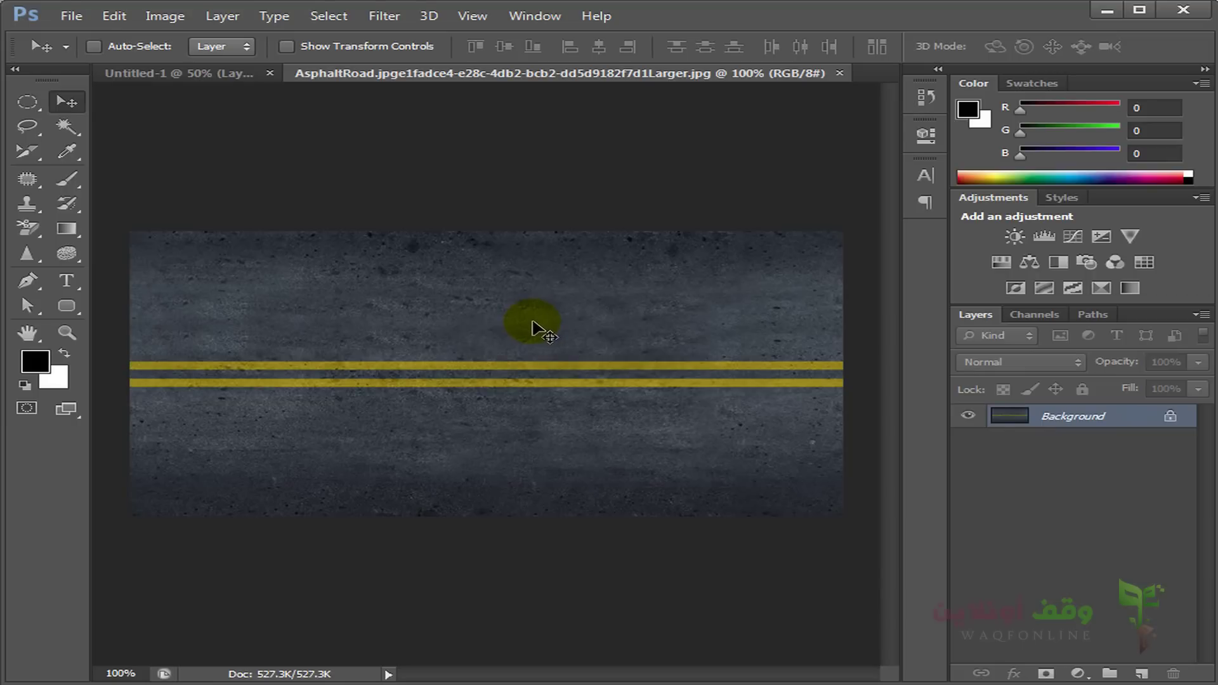
Step: Copy the whole road into Untitled-1 as Layer 2 and place it below the car layer
key("ctrl+a")
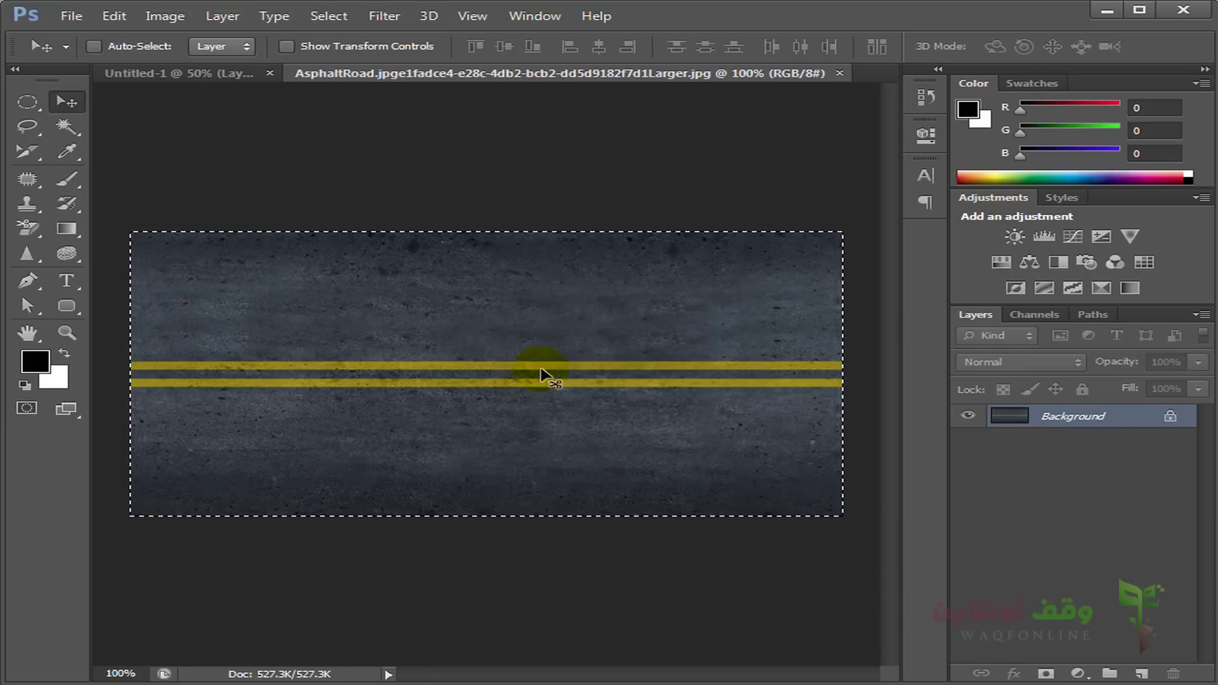
mouse_move(214, 86)
left_mouse_down()
mouse_move(557, 494)
mouse_move(557, 484)
left_mouse_up()
mouse_move(556, 361)
left_mouse_down()
mouse_move(524, 446)
mouse_move(498, 433)
left_mouse_up()
left_click_drag(1086, 420, 1099, 468)
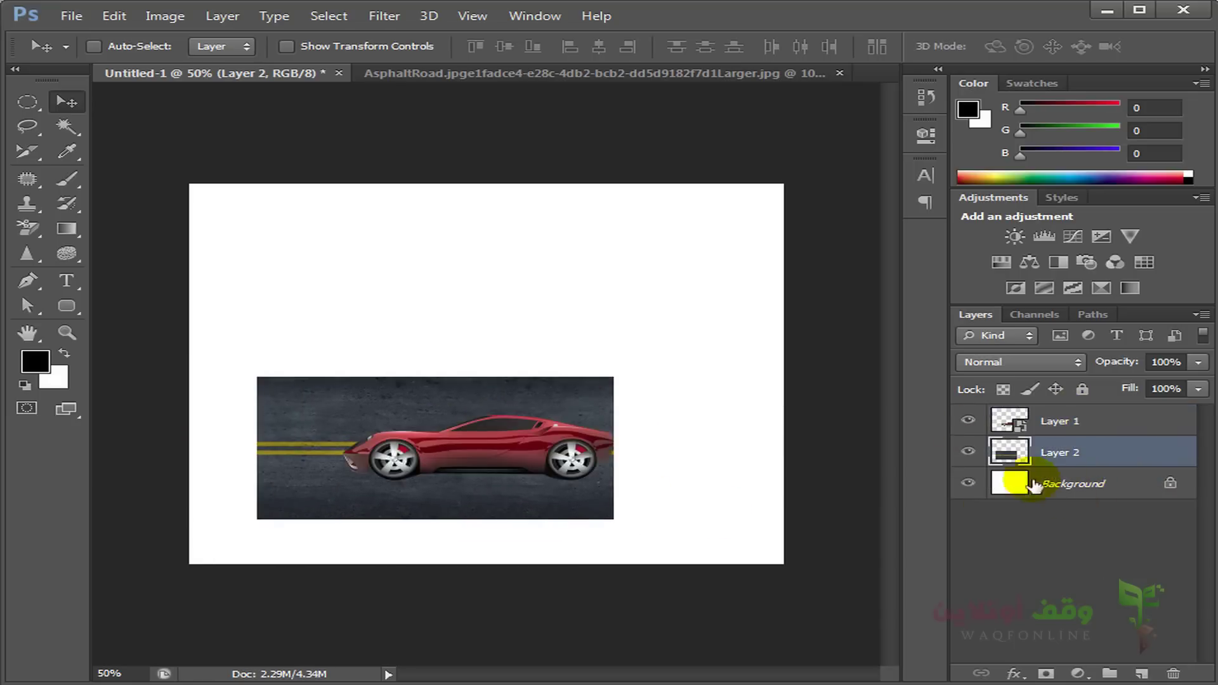
Step: Hide the car, move the road to the bottom-left, and convert Layer 2 to a smart object
left_click(968, 421)
left_click_drag(407, 451, 366, 484)
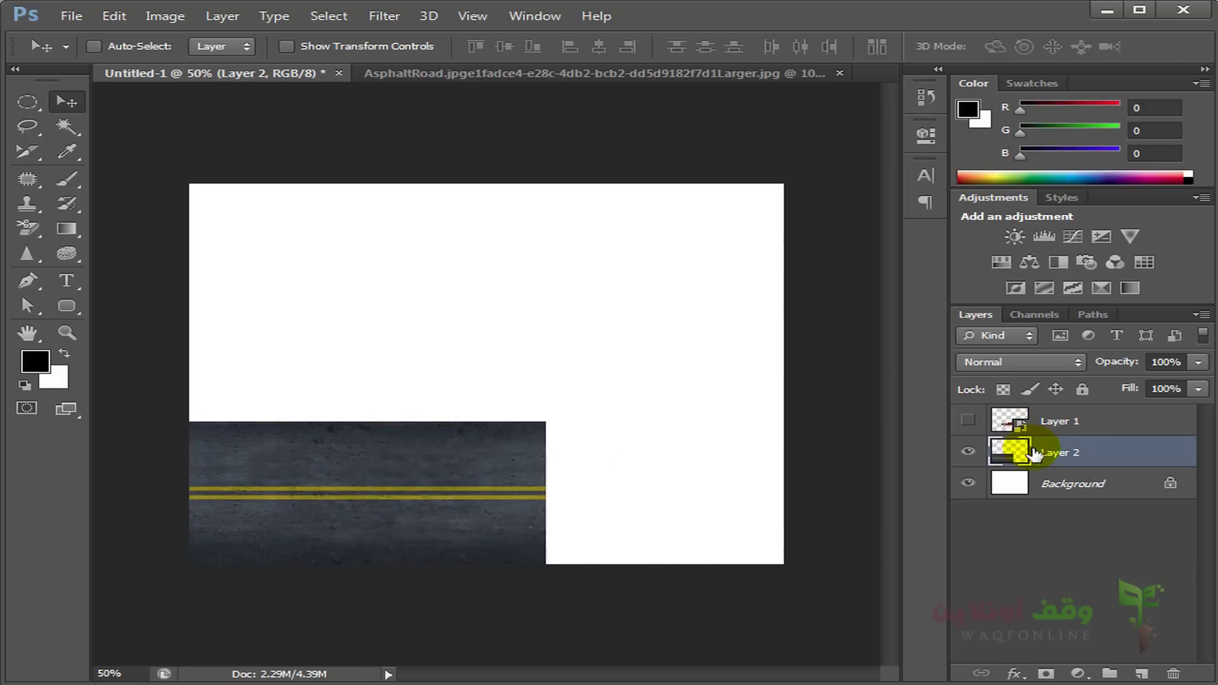
right_click(1041, 455)
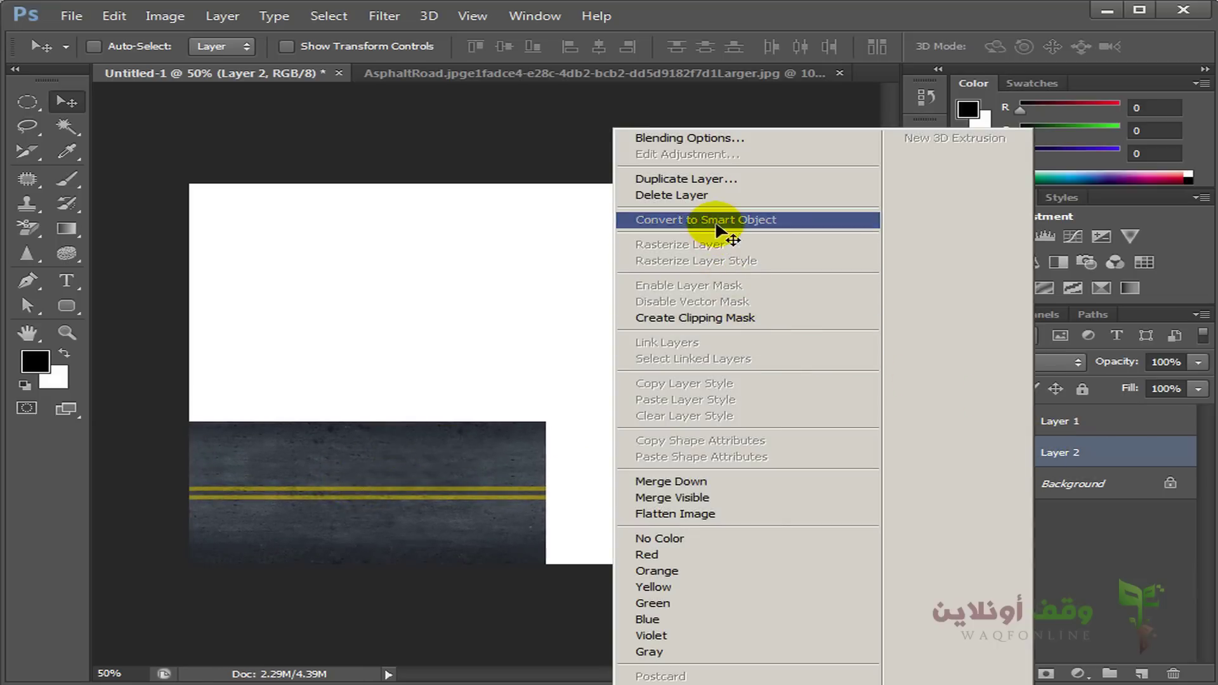
left_click(726, 241)
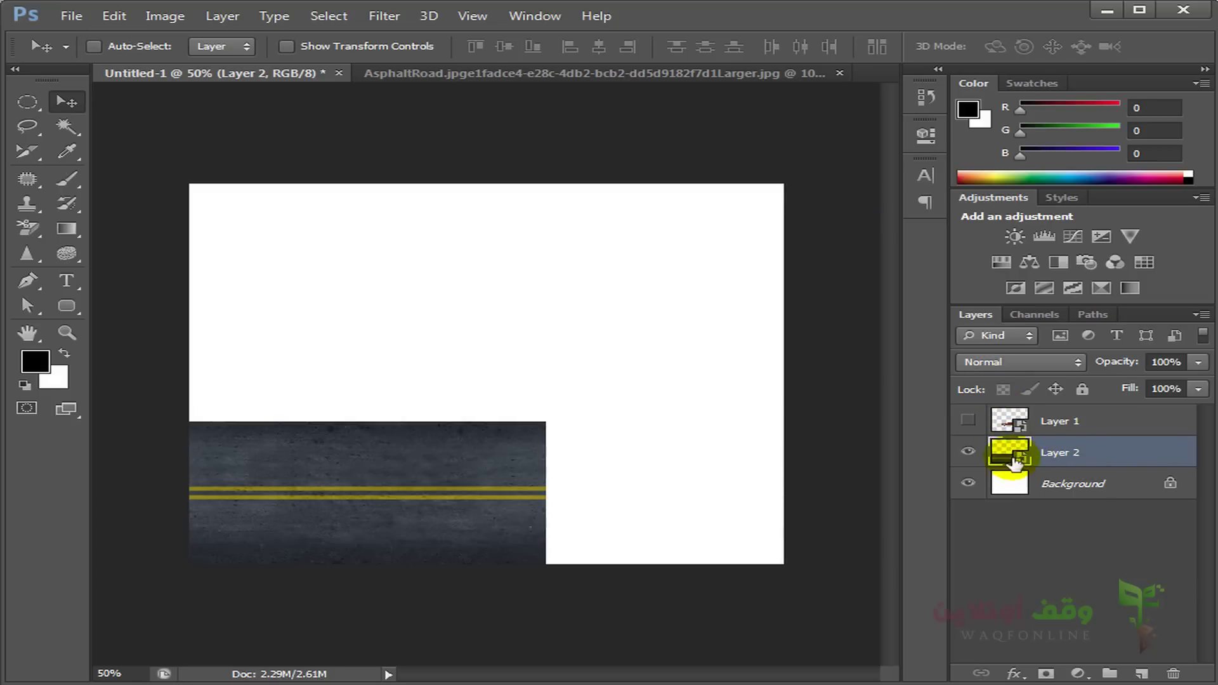
left_click(504, 519)
Step: Distort the road's top corners inward into a receding trapezoid and commit the transform
key("ctrl+t")
right_click(486, 507)
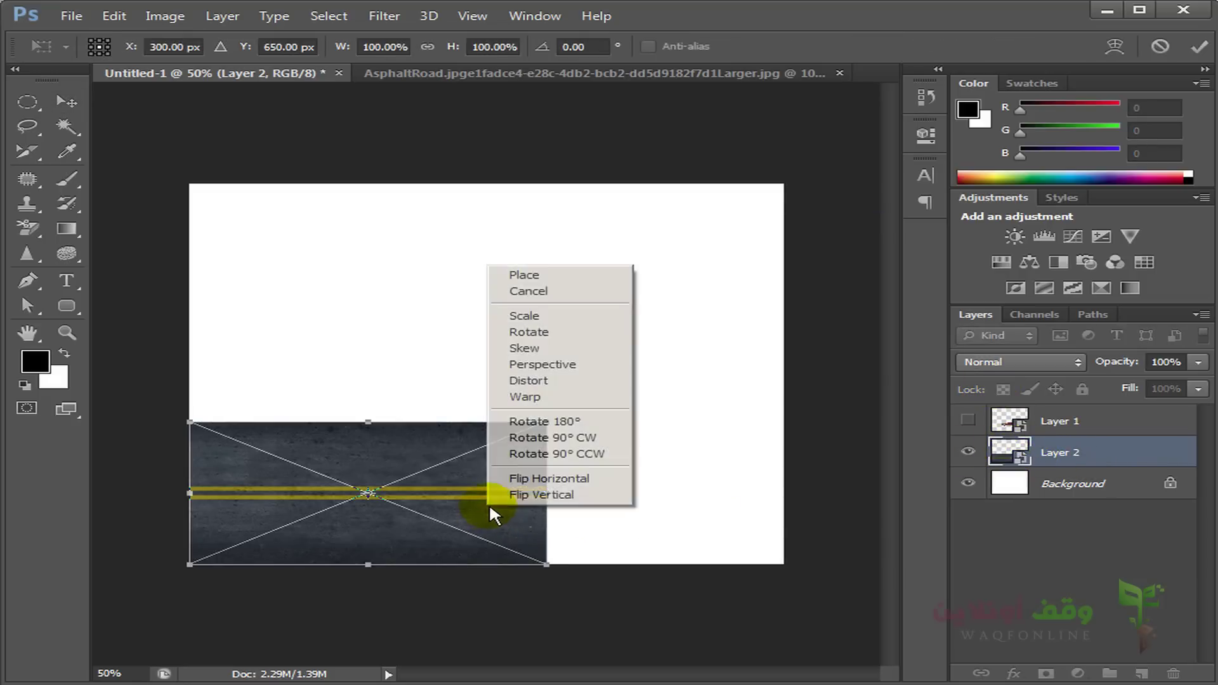
left_click(567, 398)
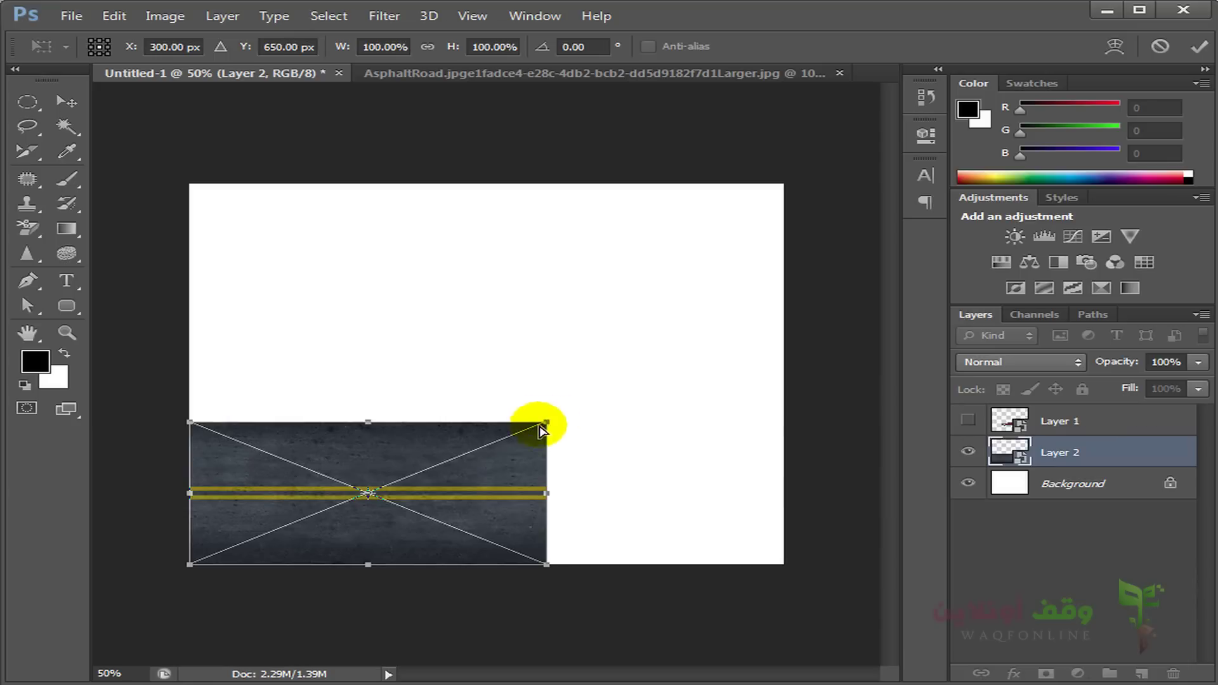
right_click(520, 458)
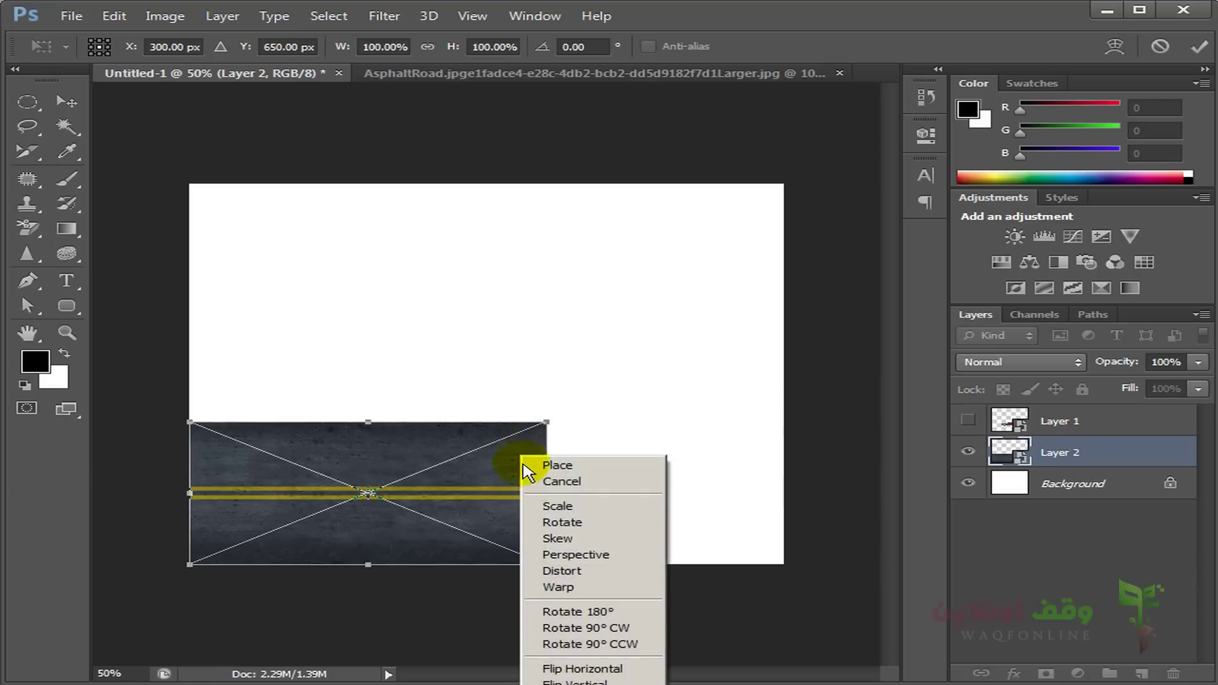
left_click(538, 569)
mouse_move(547, 422)
left_mouse_down()
mouse_move(520, 481)
mouse_move(538, 482)
left_mouse_up()
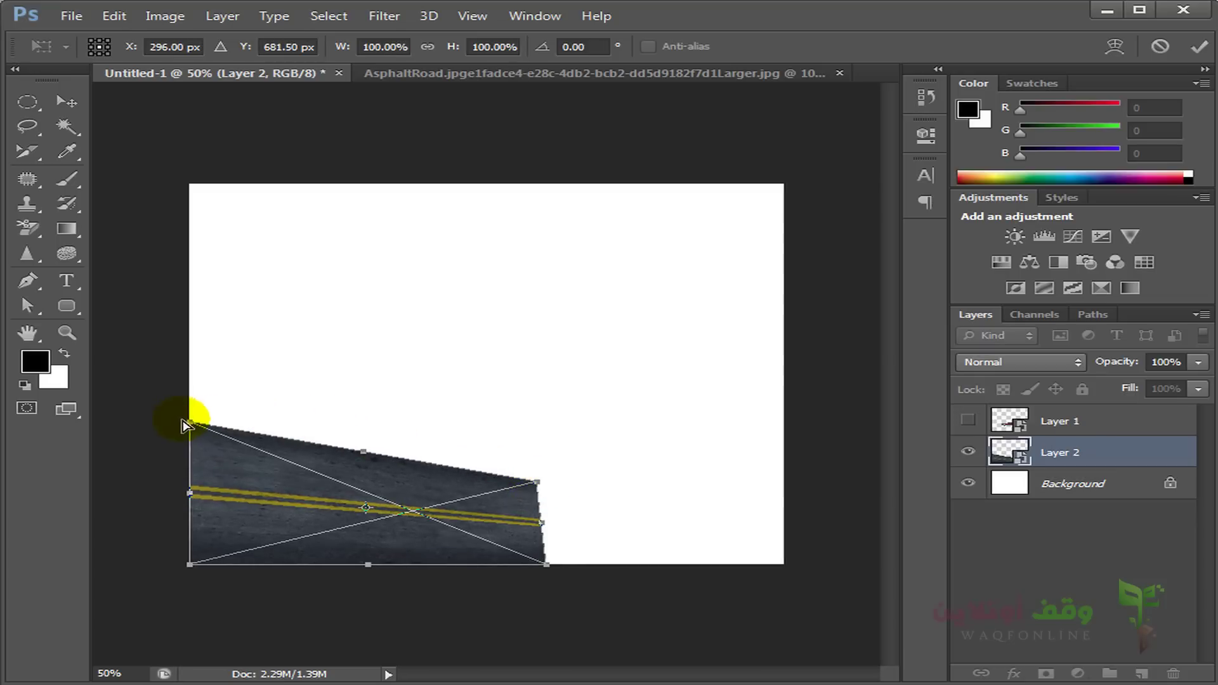
left_click_drag(189, 424, 280, 484)
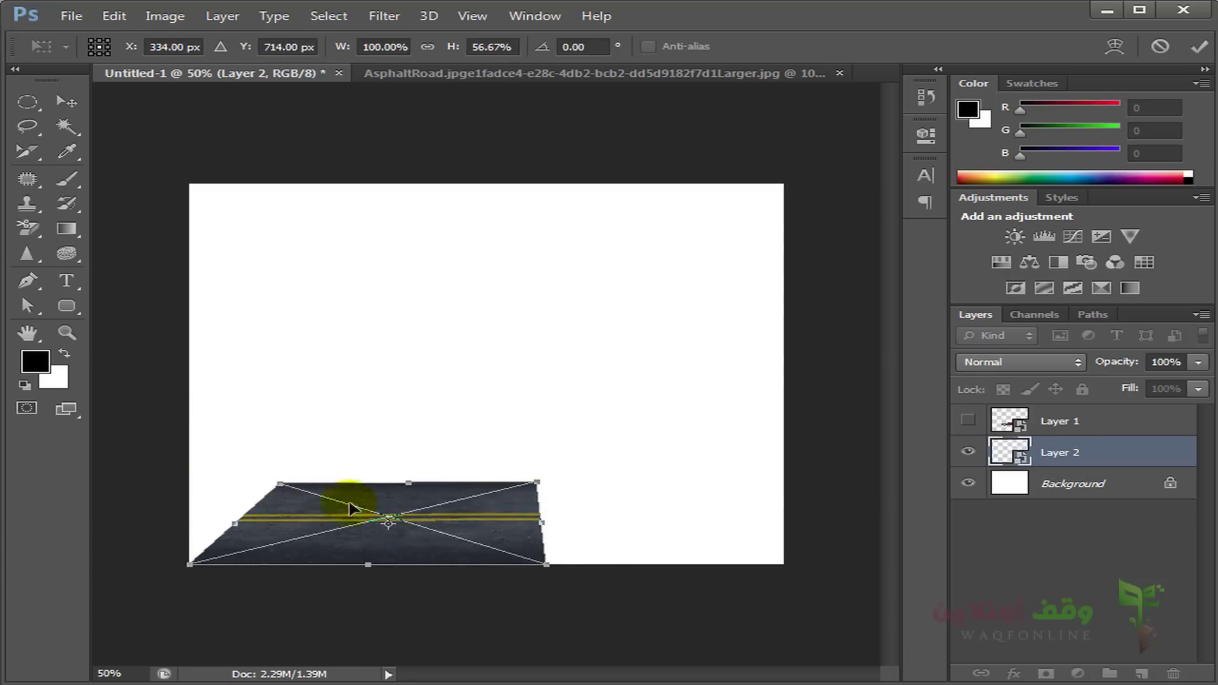
left_click_drag(536, 483, 534, 487)
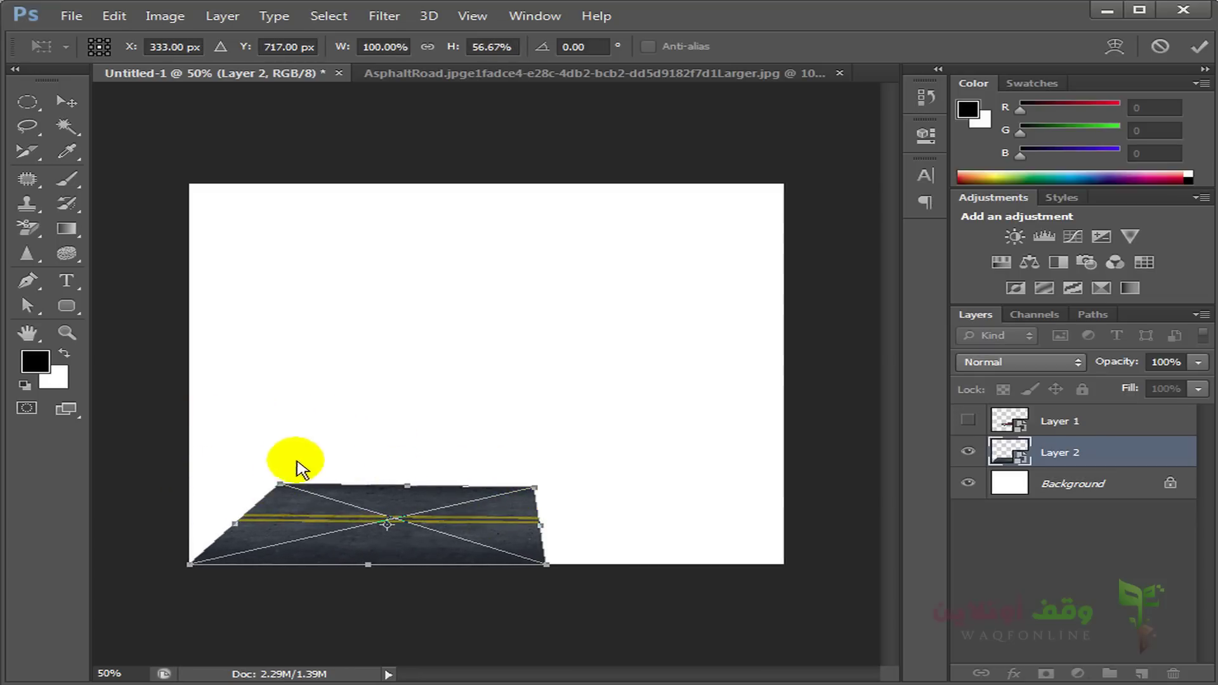
left_click_drag(280, 484, 311, 483)
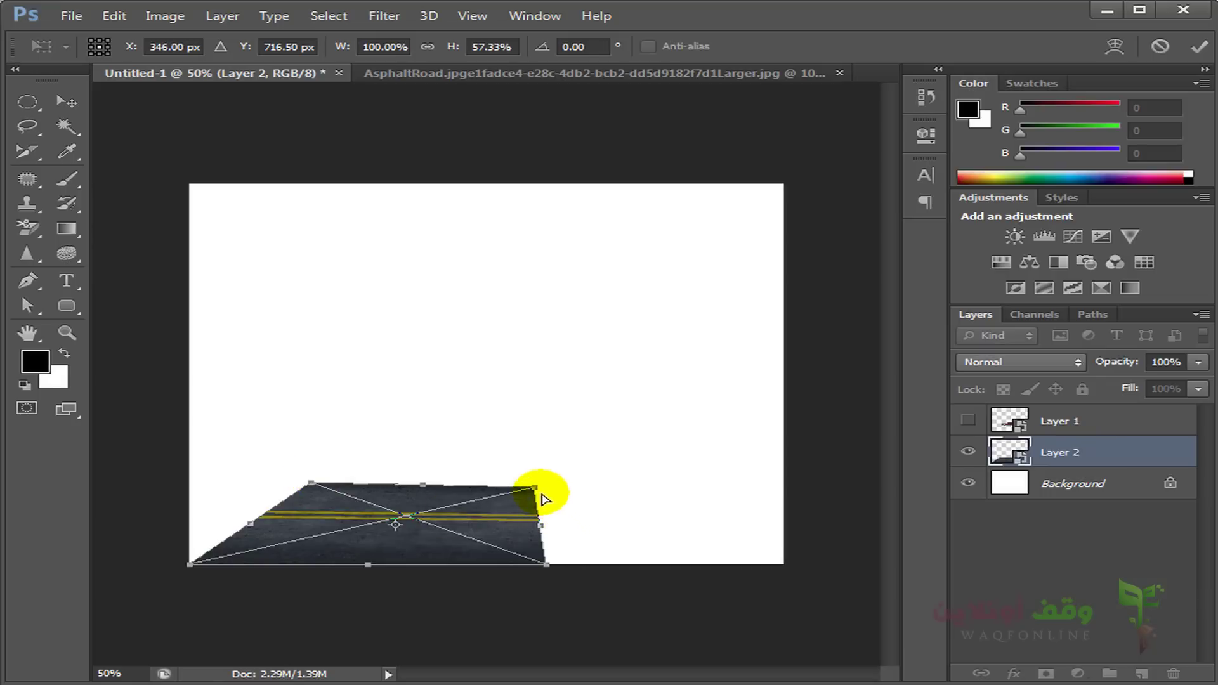
left_click_drag(541, 494, 530, 484)
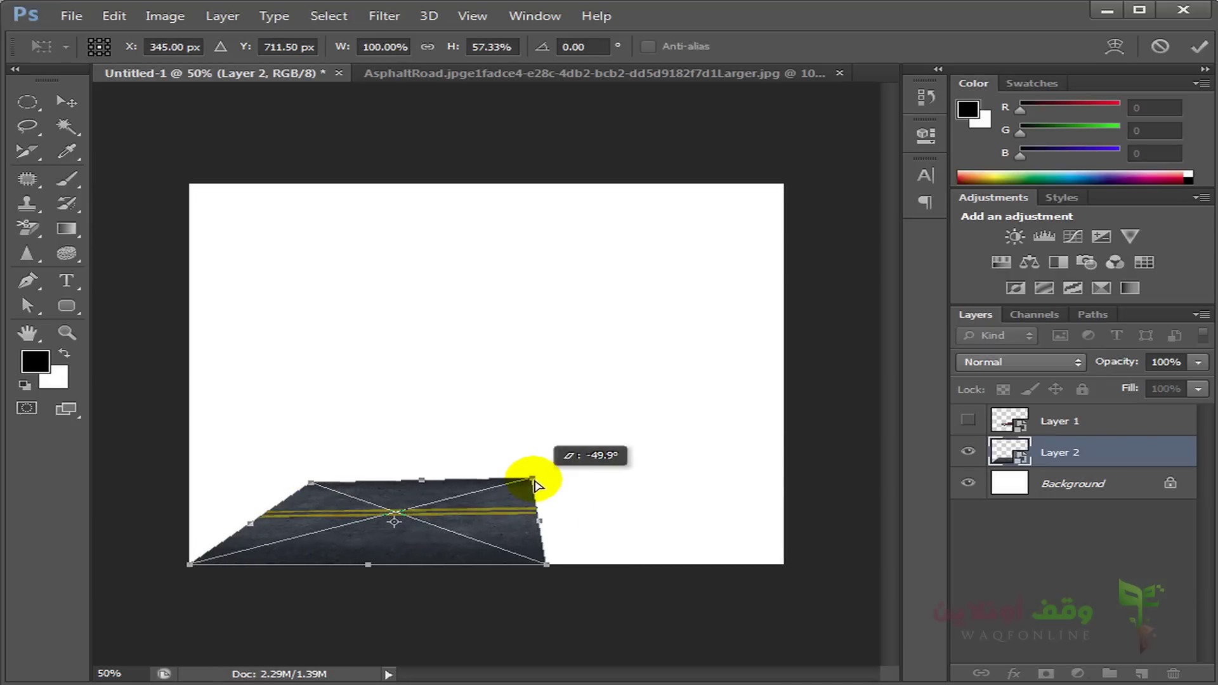
left_click_drag(313, 484, 315, 477)
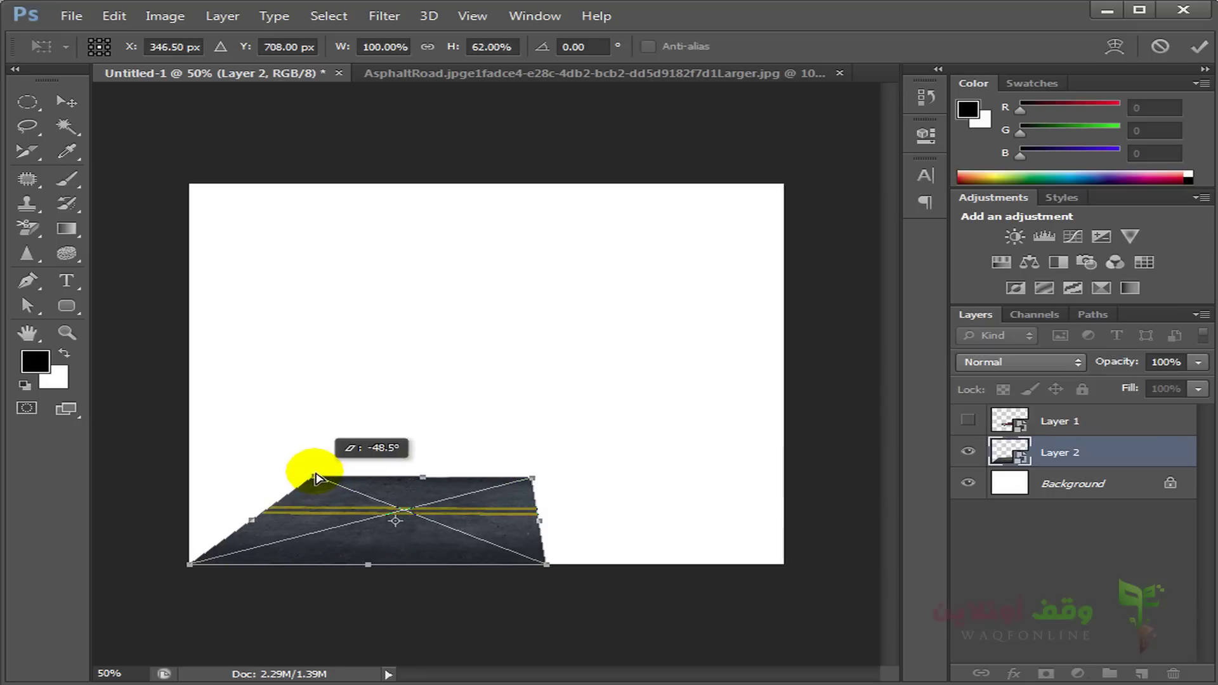
double_click(389, 477)
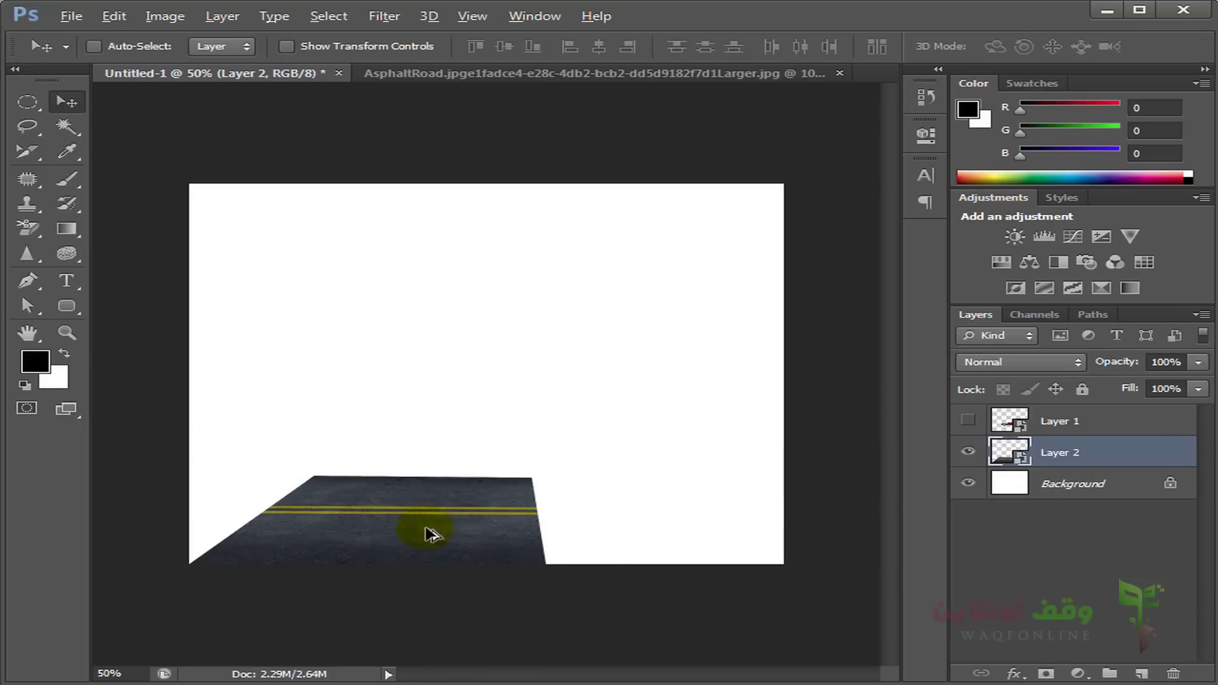
Step: Duplicate the road layer and place the copy to its right, aligning the lane lines
left_click_drag(1057, 452, 1046, 458)
mouse_move(398, 515)
left_mouse_down()
mouse_move(551, 526)
mouse_move(582, 517)
mouse_move(625, 536)
left_mouse_up()
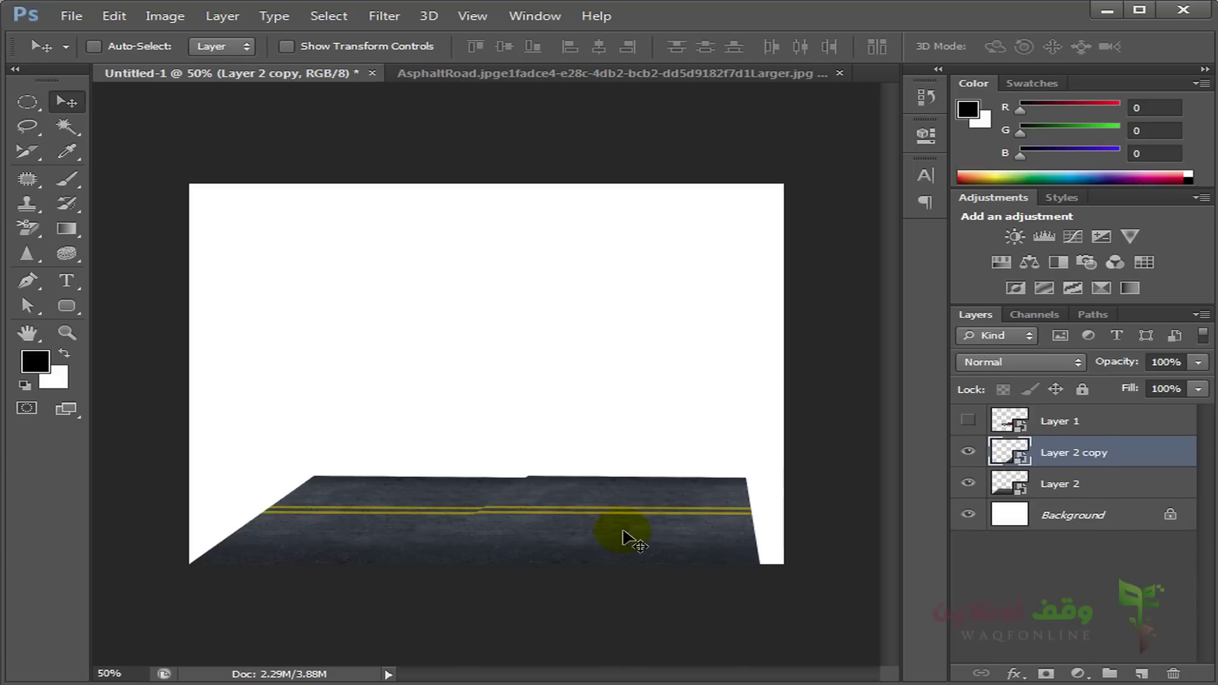
key("Down")
key("Down")
key("Down")
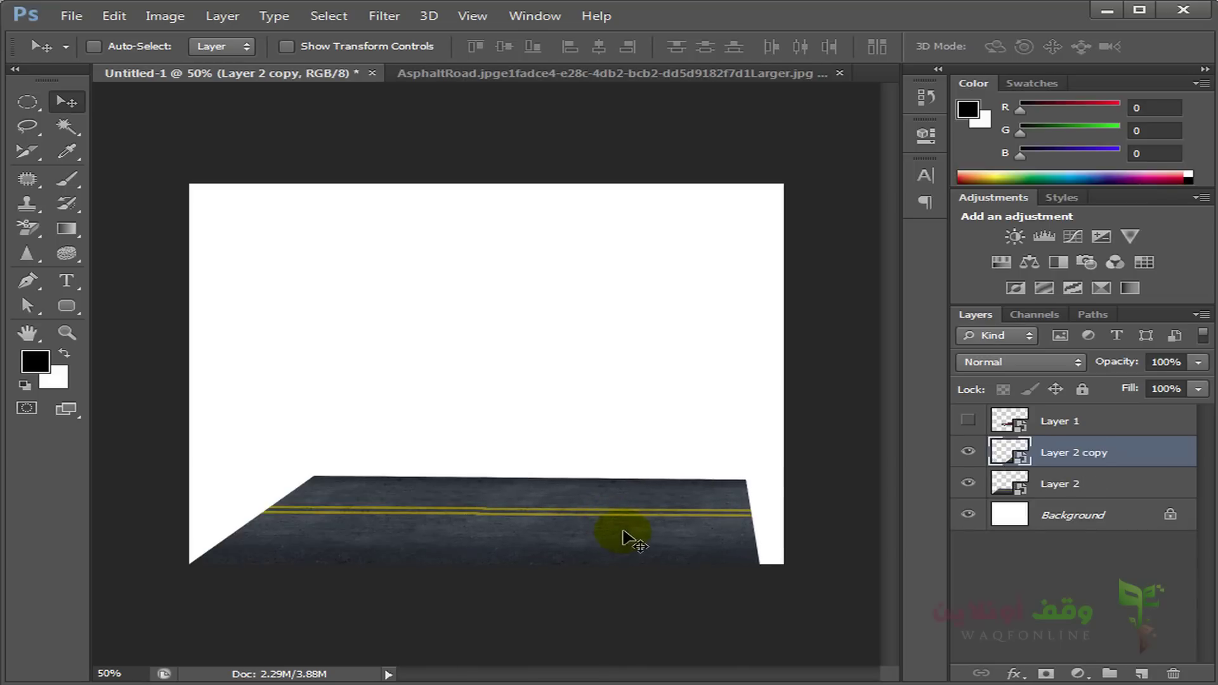
key("Up")
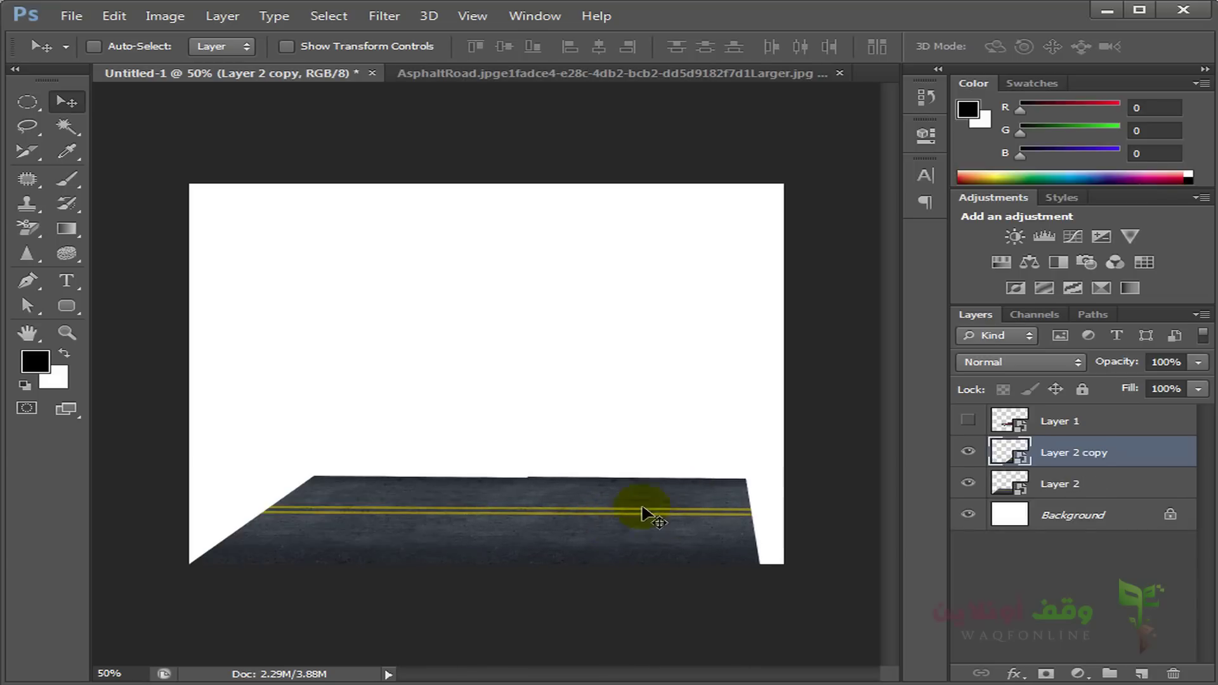
Step: Shift both road pieces left, slide the copy right to close the gap, then duplicate it
left_click(1060, 485, "shift")
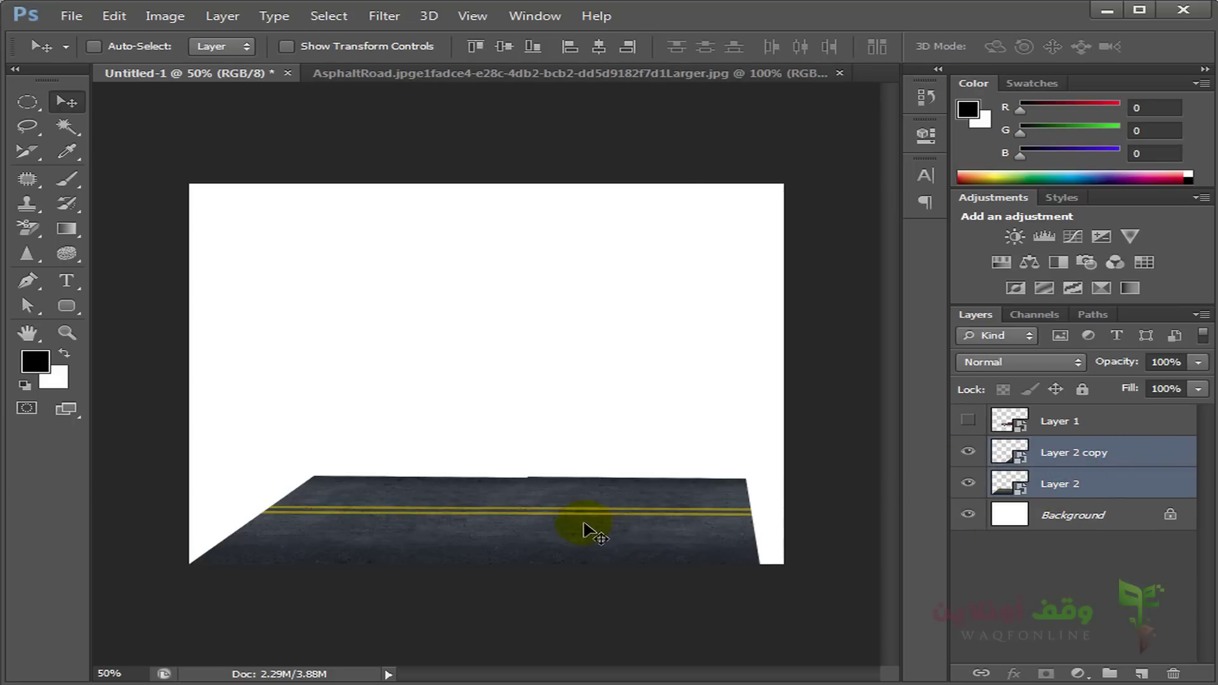
left_click_drag(583, 524, 442, 525)
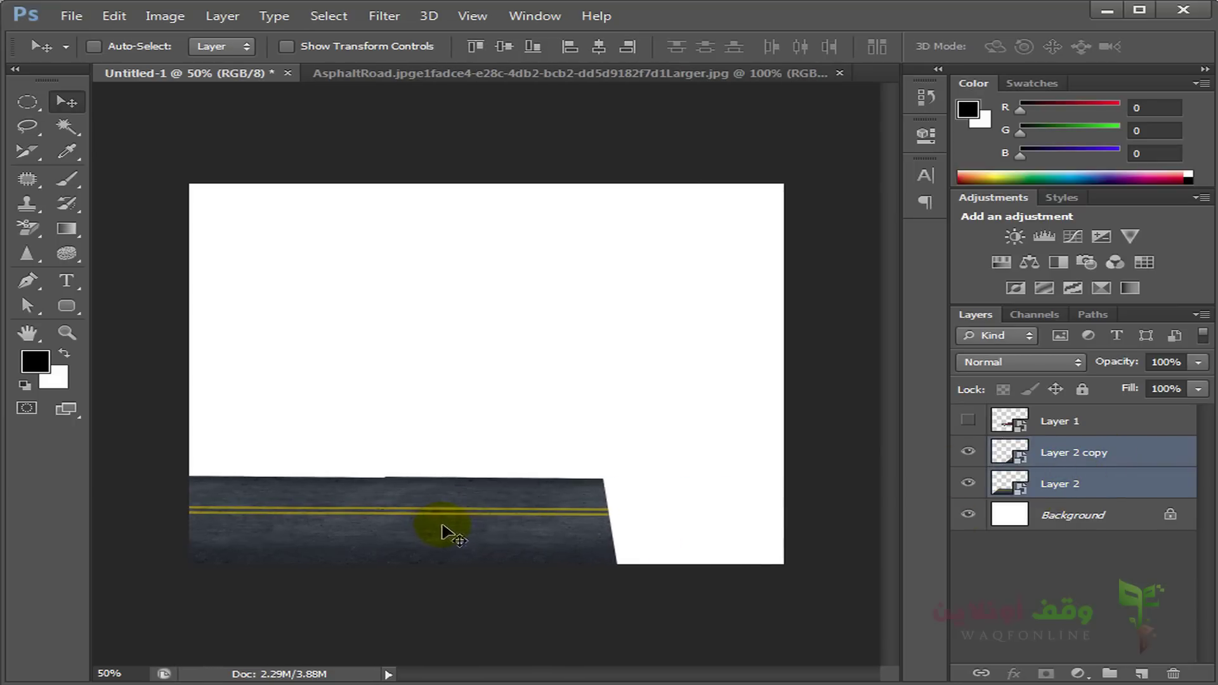
left_click(1097, 454)
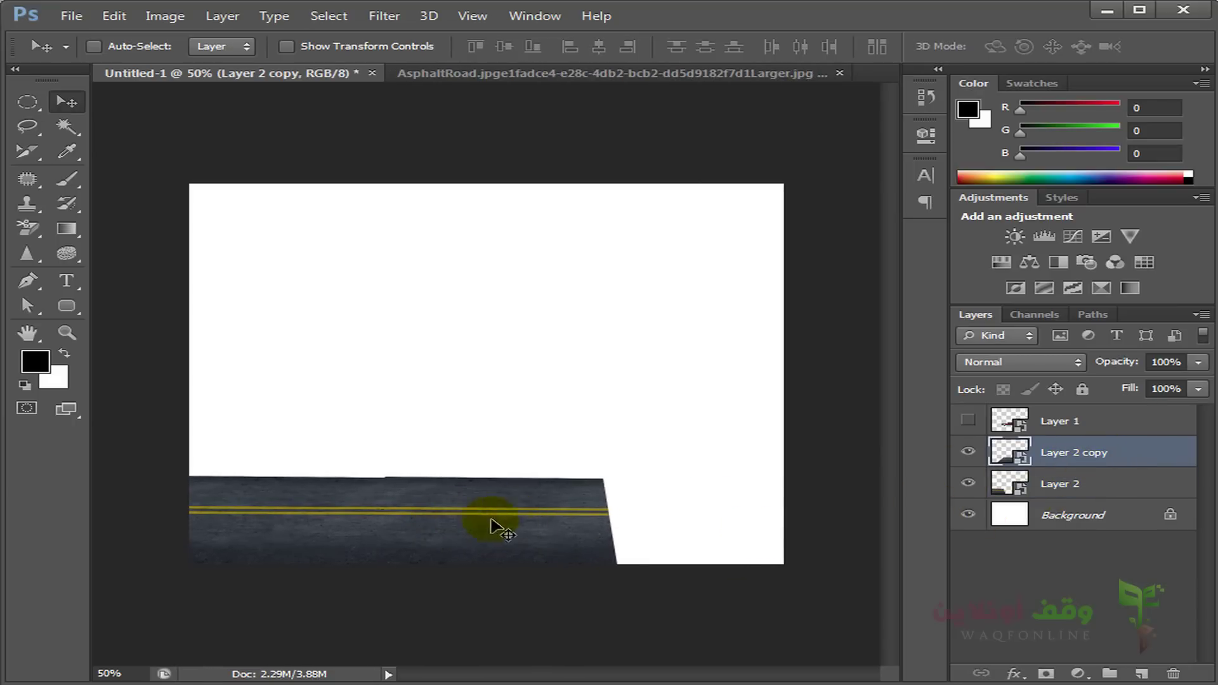
left_click_drag(432, 531, 634, 542)
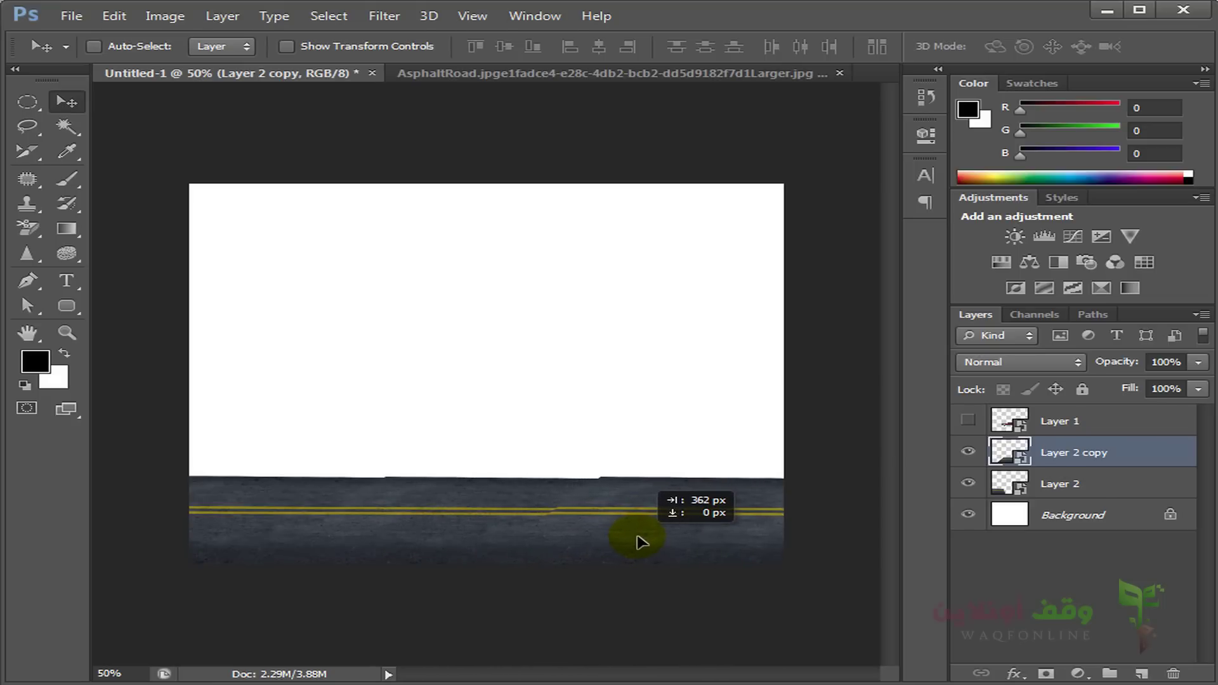
left_click_drag(641, 541, 624, 535)
key("ctrl+j")
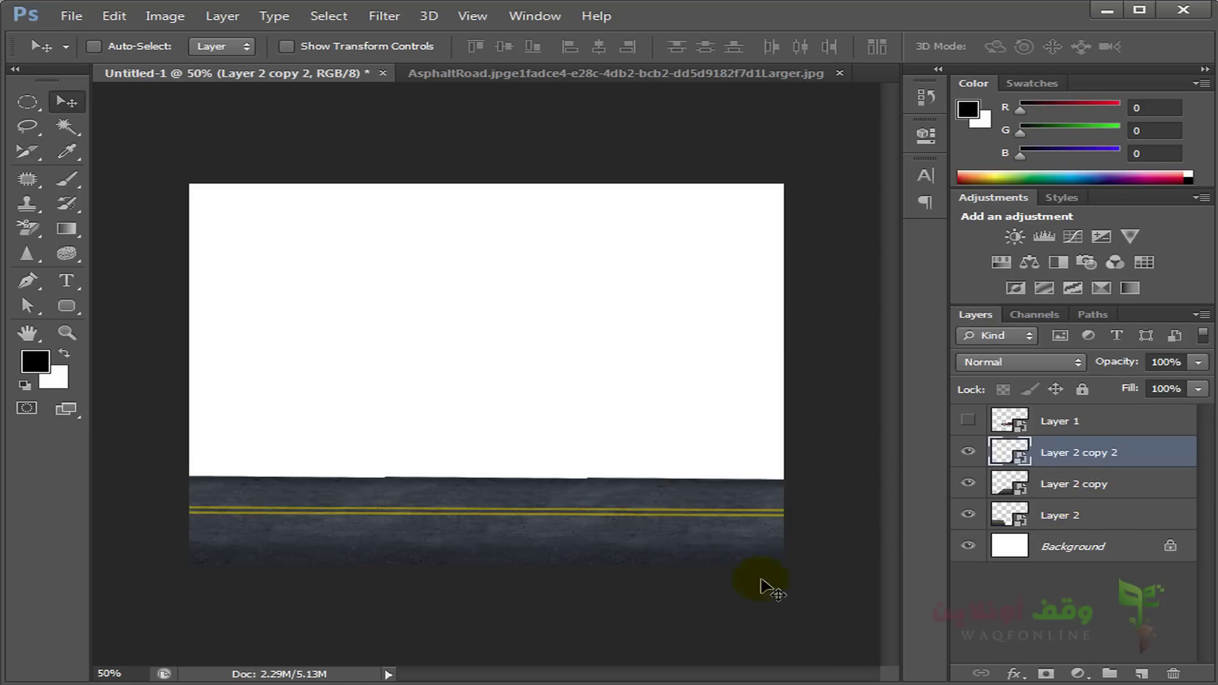
Step: Zoom in on the road seam and add a blank layer mask to Layer 2 copy
left_click(398, 532, "ctrl")
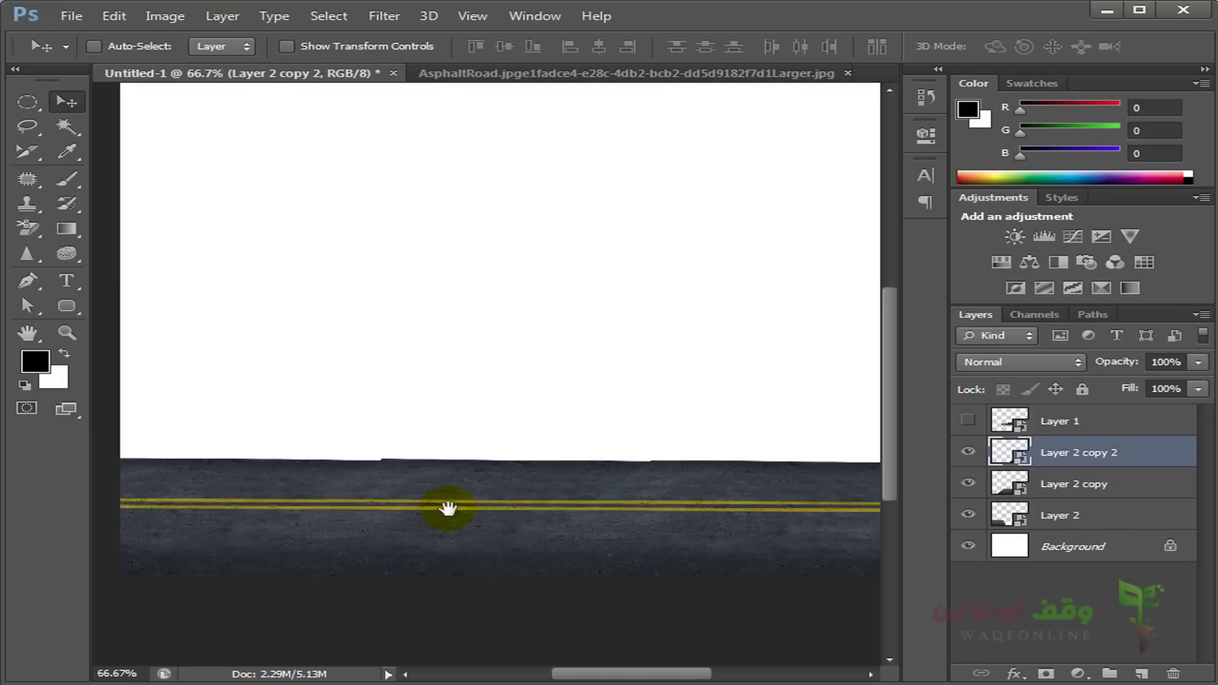
left_click(569, 485, "ctrl")
left_click_drag(354, 498, 479, 536)
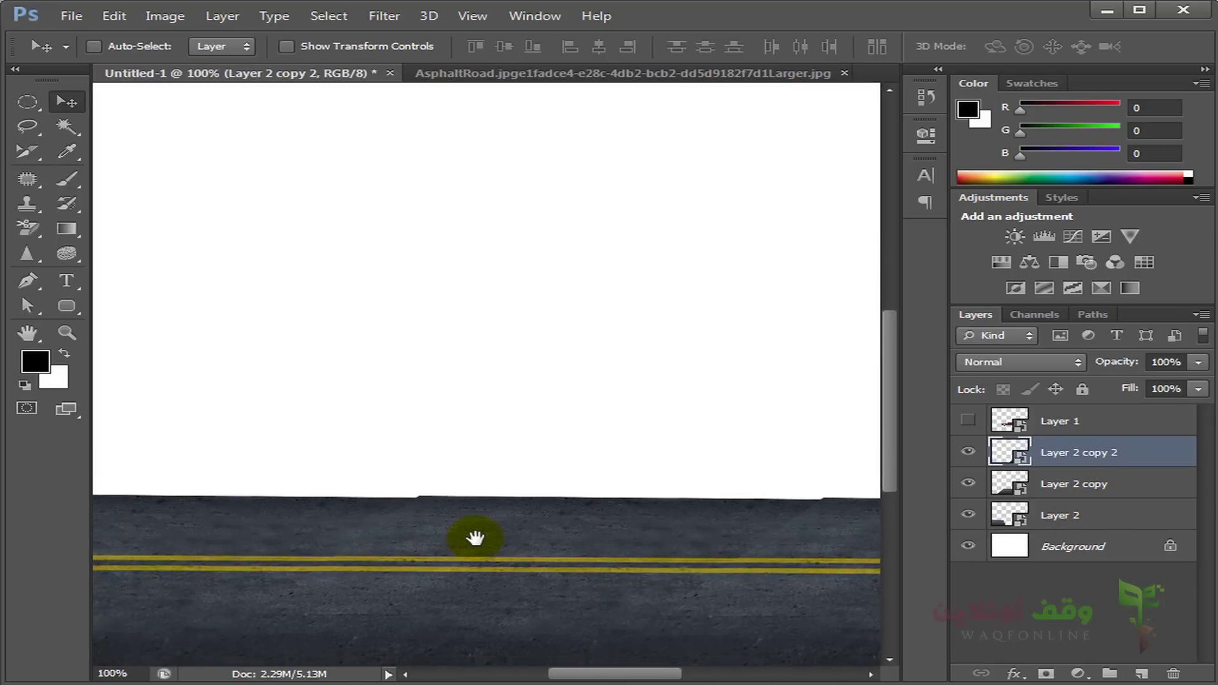
left_click(1053, 484)
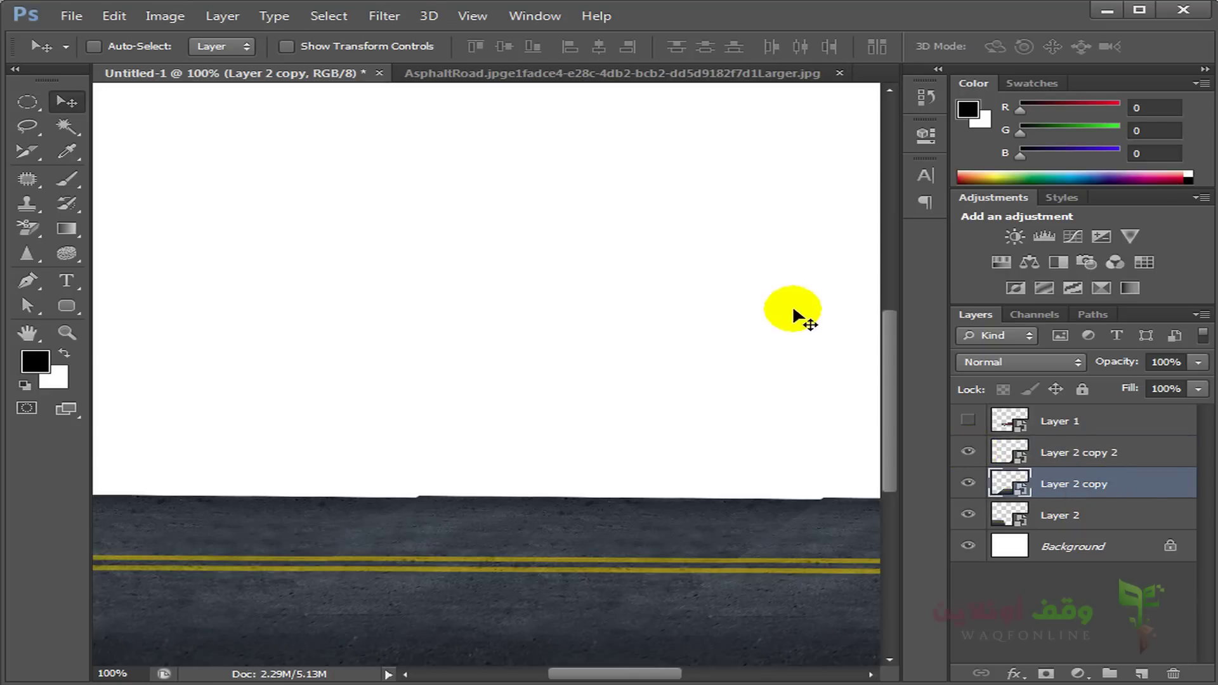
left_click(1044, 674)
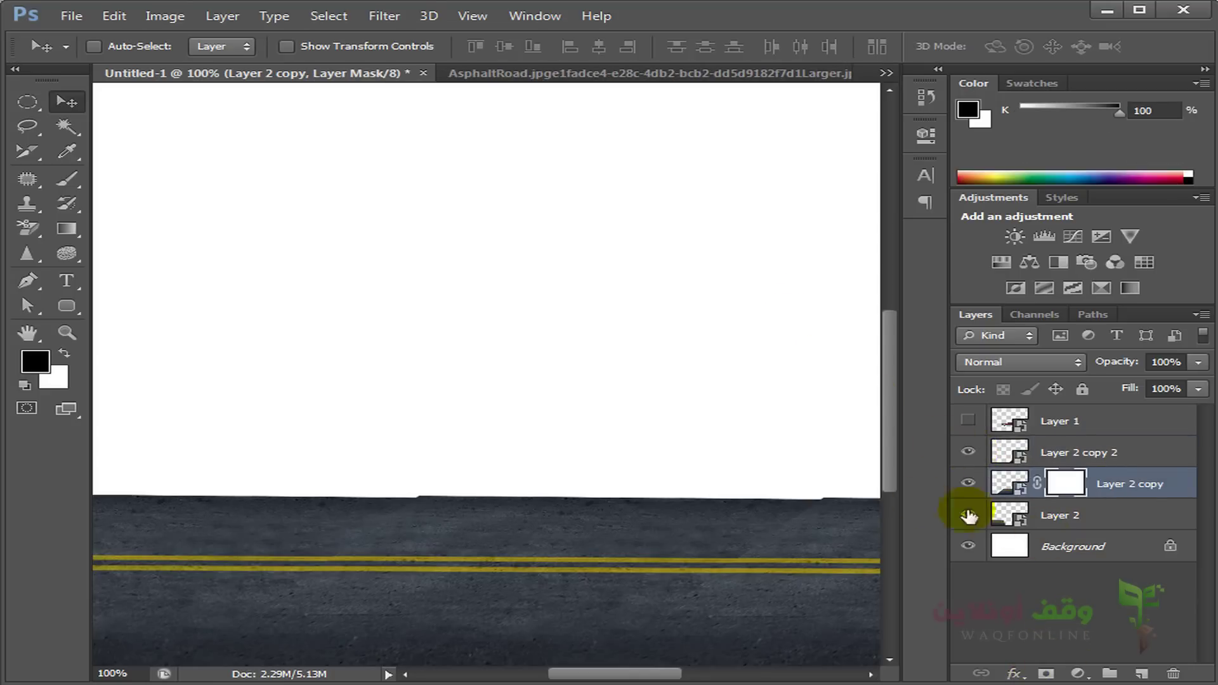
Step: Switch to a hard round brush and paint black along the seam on Layer 2 copy's mask
key("b")
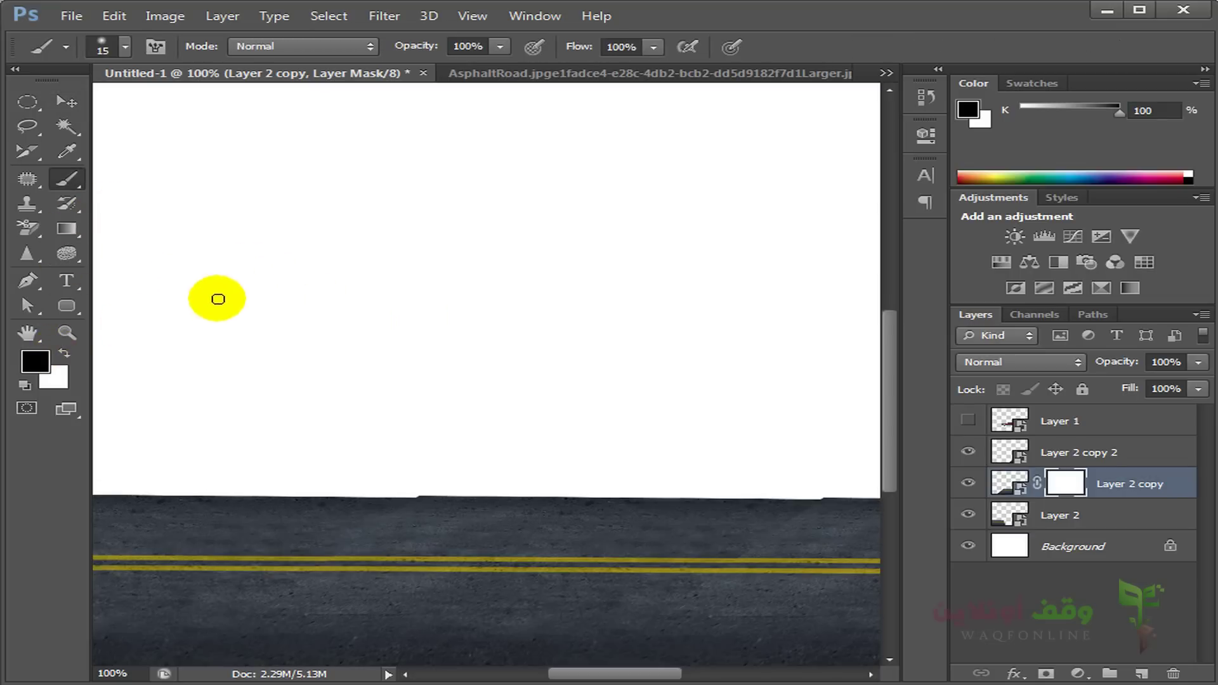
right_click(405, 300)
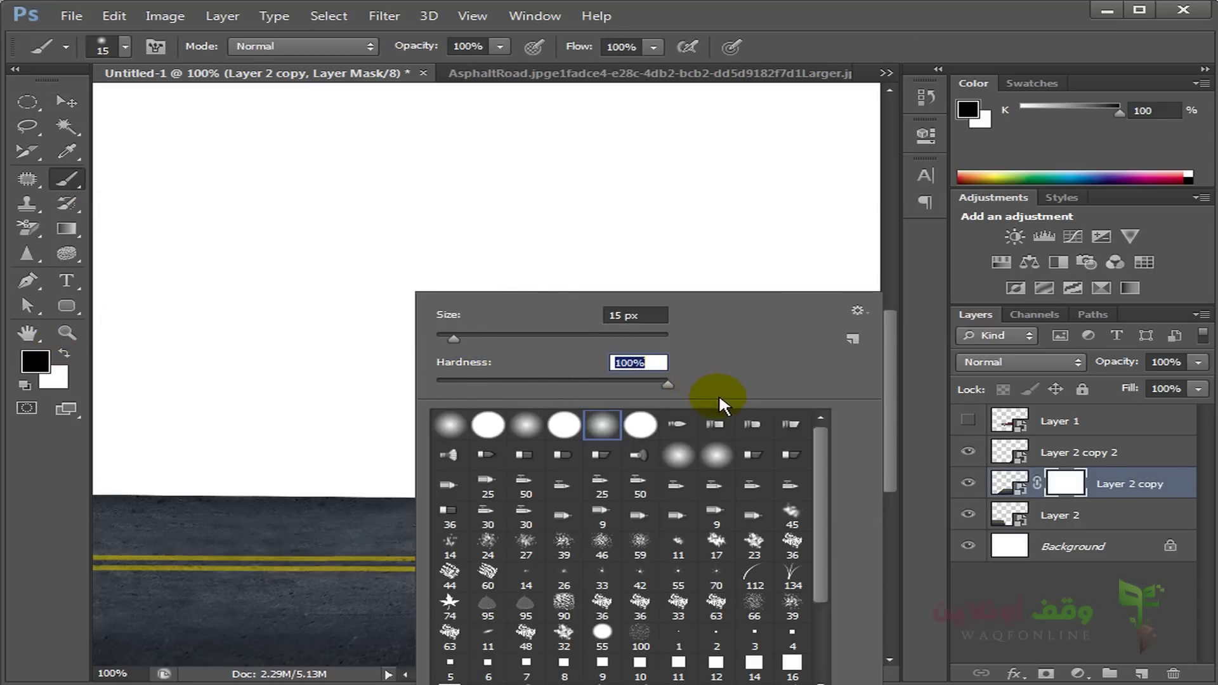
left_click(564, 424)
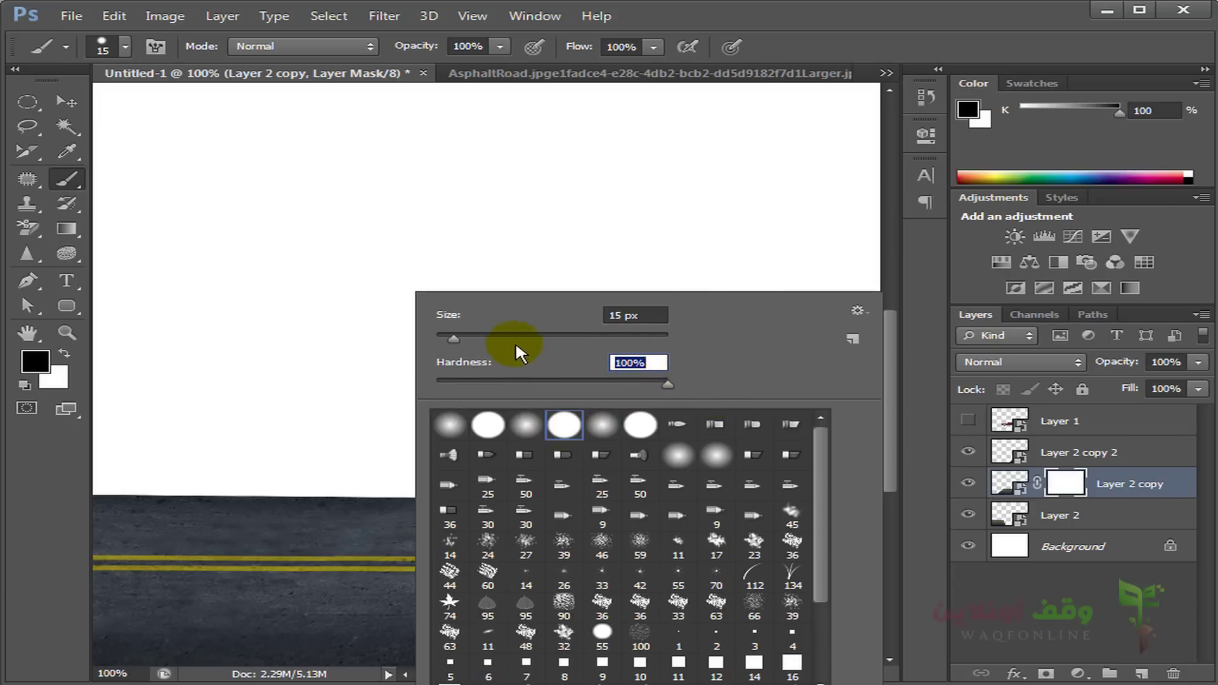
left_click(783, 8)
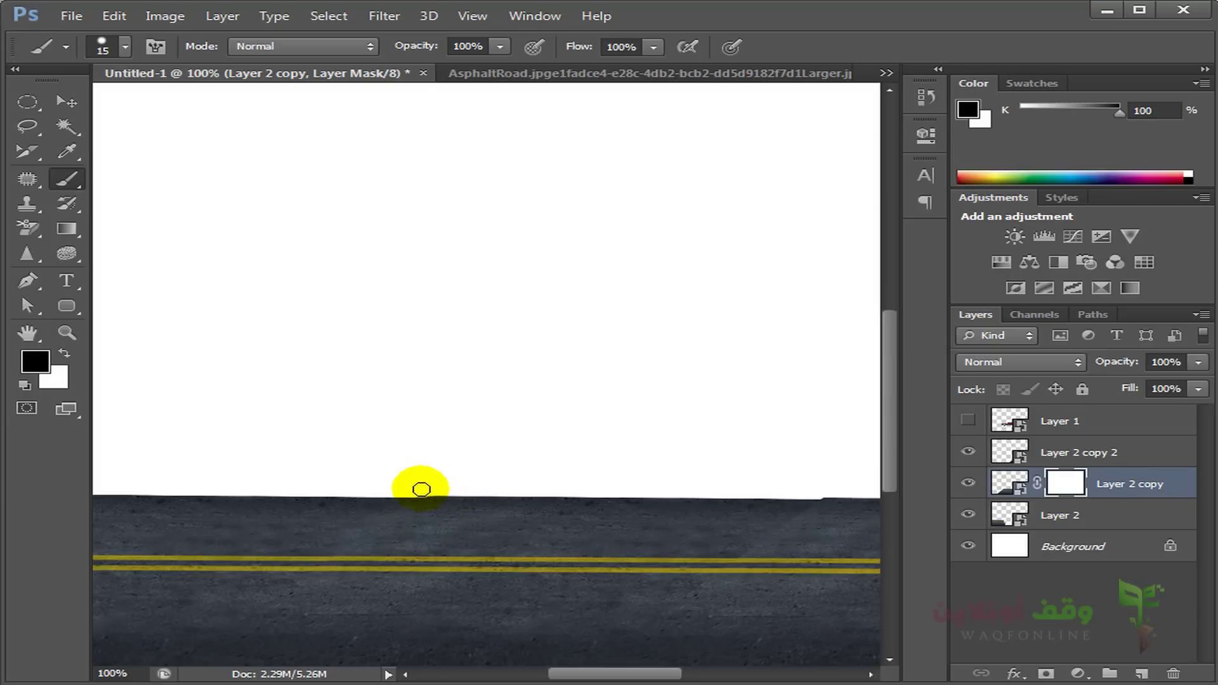
left_click_drag(593, 492, 501, 443)
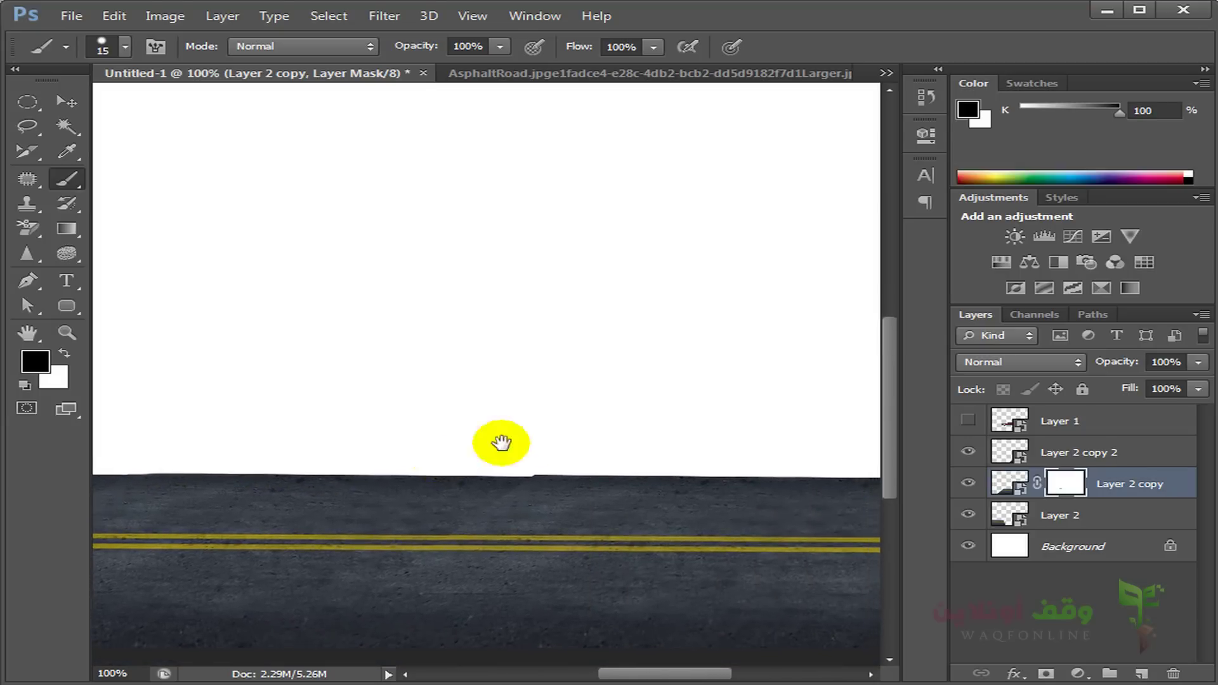
left_click(1056, 454)
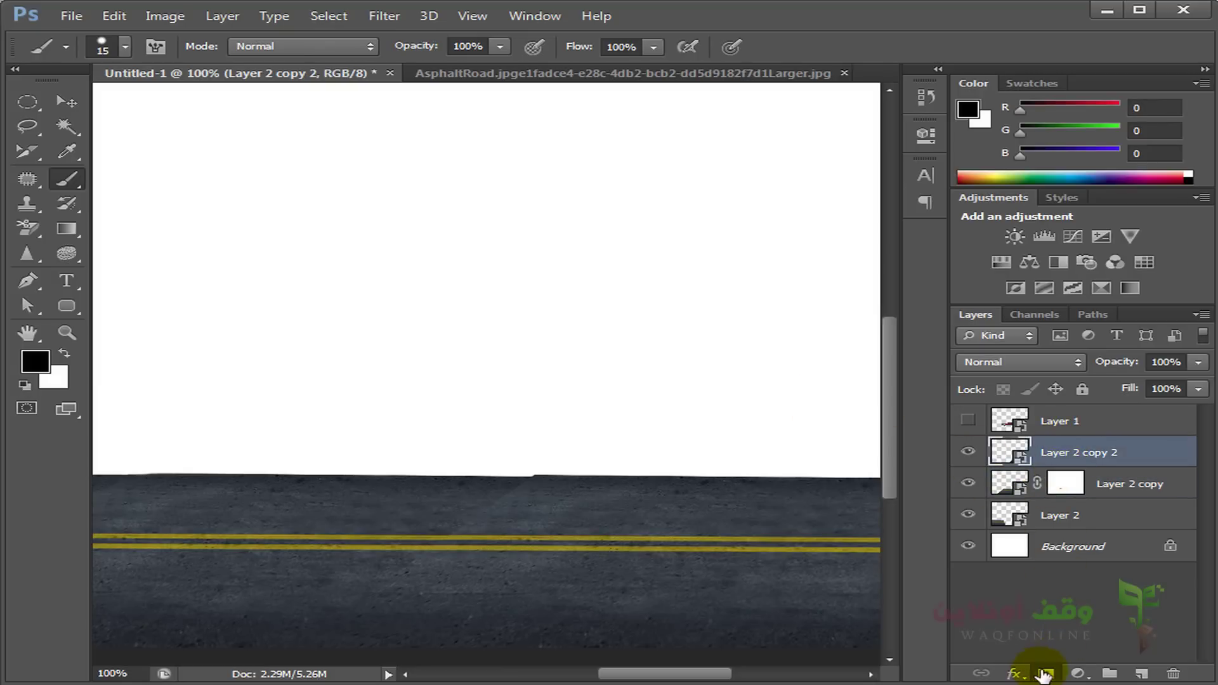
Step: Add a layer mask to Layer 2 copy 2 and soften the brush to 0% hardness, size 50
left_click(1043, 674)
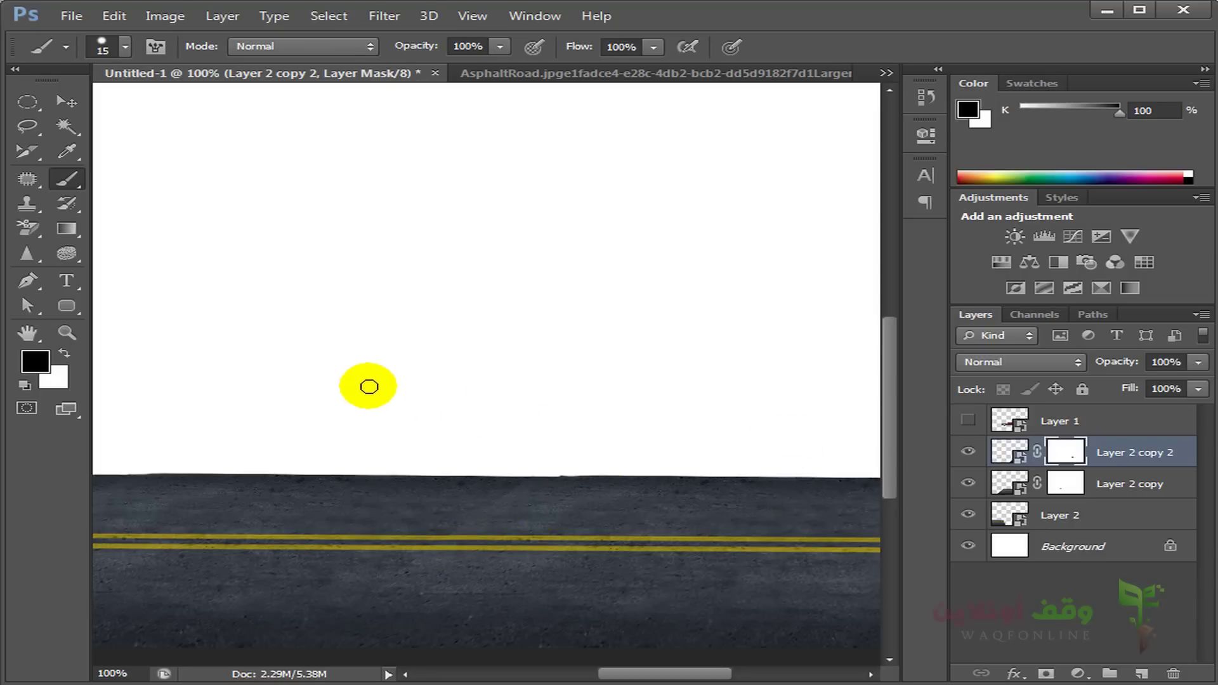
right_click(391, 386)
left_click_drag(645, 385, 370, 384)
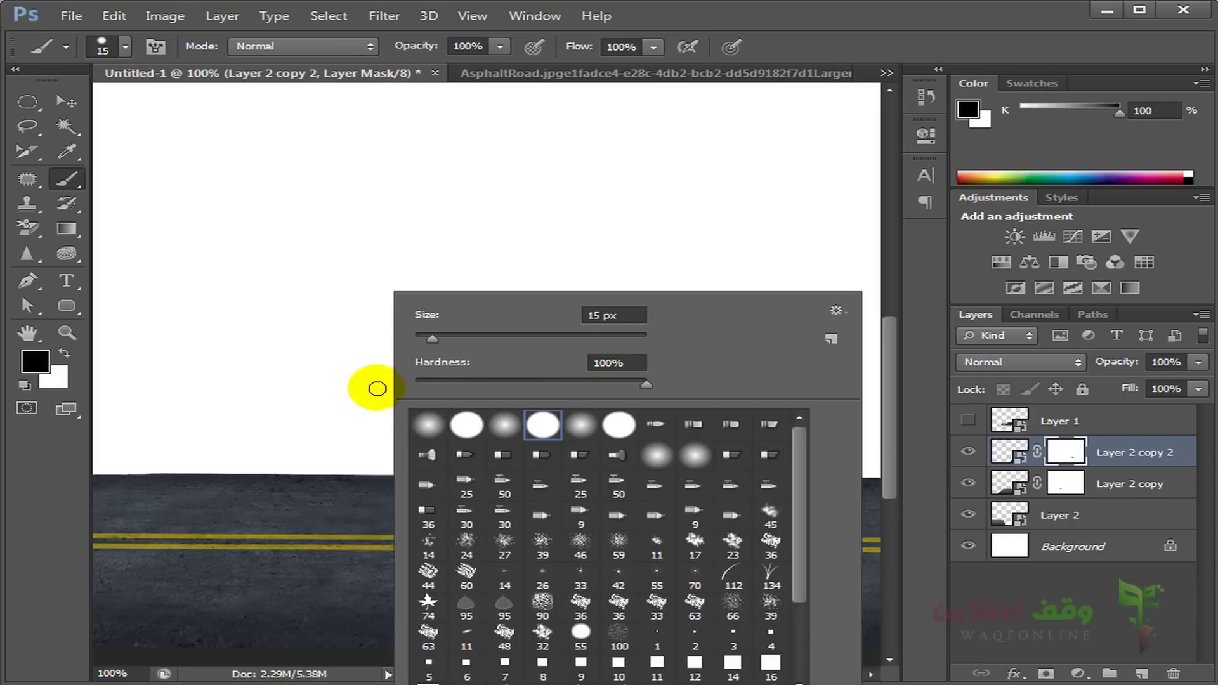
left_click(923, 11)
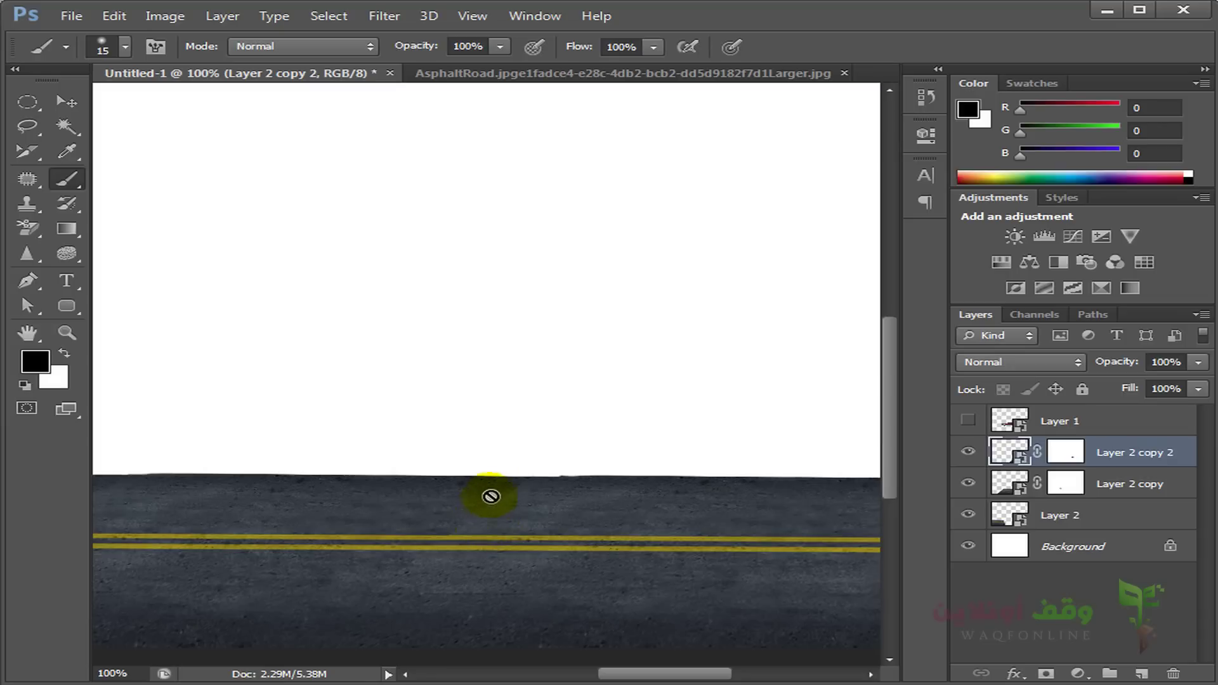
Step: Paint black over the seams on the masks of Layer 2 copy 2 and Layer 2 copy
left_click(1066, 452)
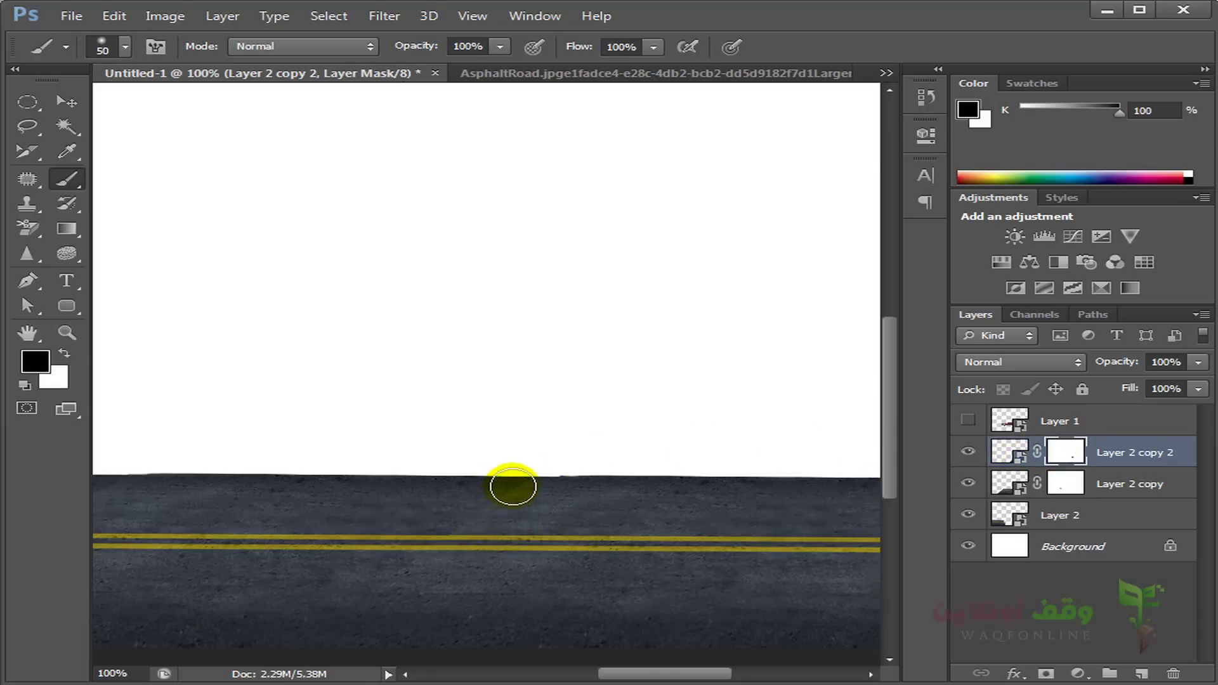
left_click_drag(513, 486, 389, 588)
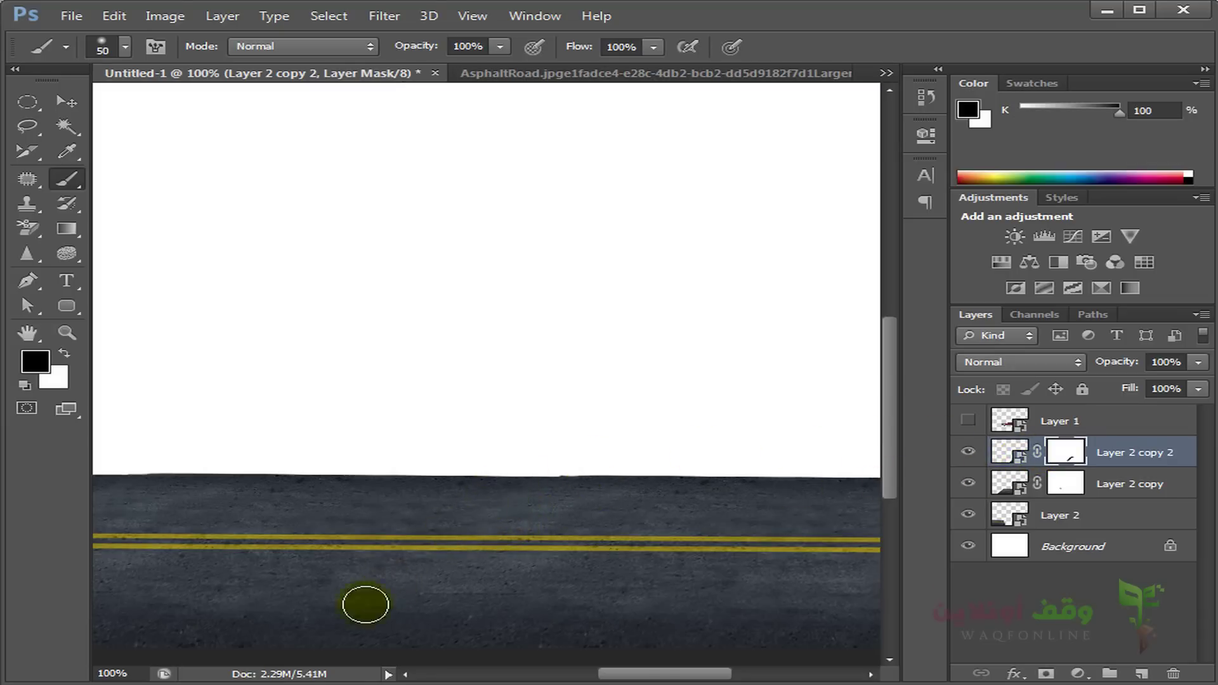
mouse_move(311, 626)
left_mouse_down()
mouse_move(353, 565)
mouse_move(641, 492)
mouse_move(807, 520)
mouse_move(765, 514)
left_mouse_up()
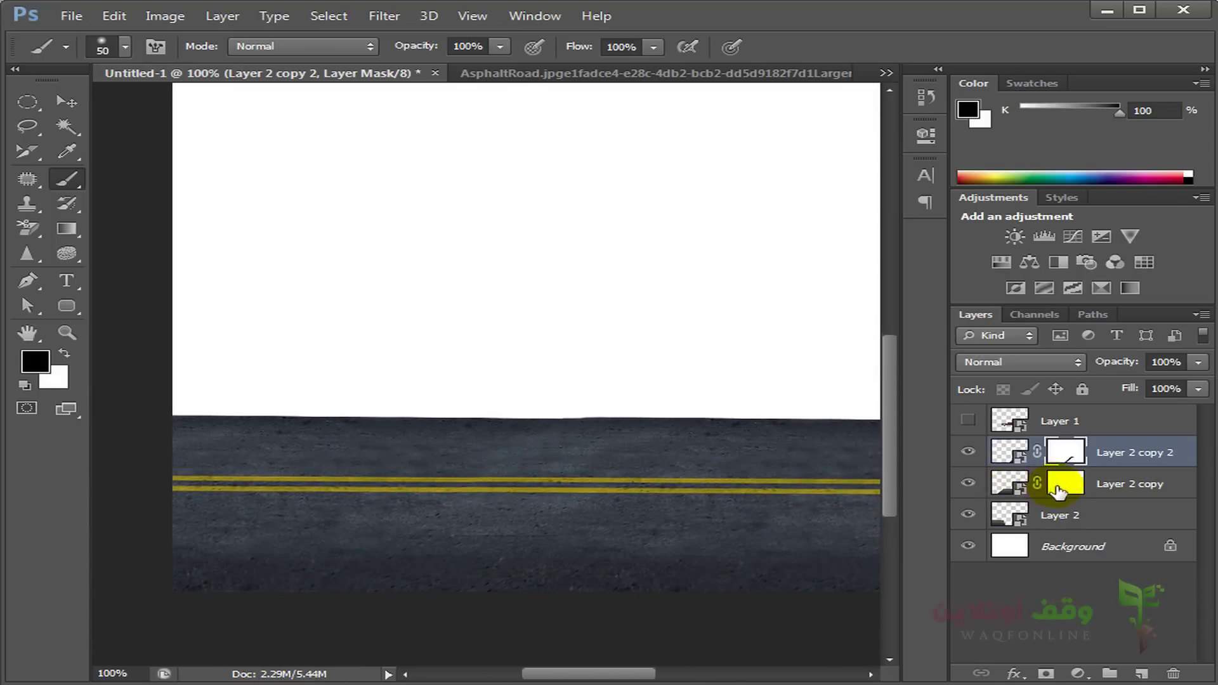
left_click(1066, 483)
mouse_move(587, 446)
left_mouse_down()
mouse_move(579, 435)
mouse_move(520, 440)
mouse_move(400, 539)
mouse_move(493, 458)
left_mouse_up()
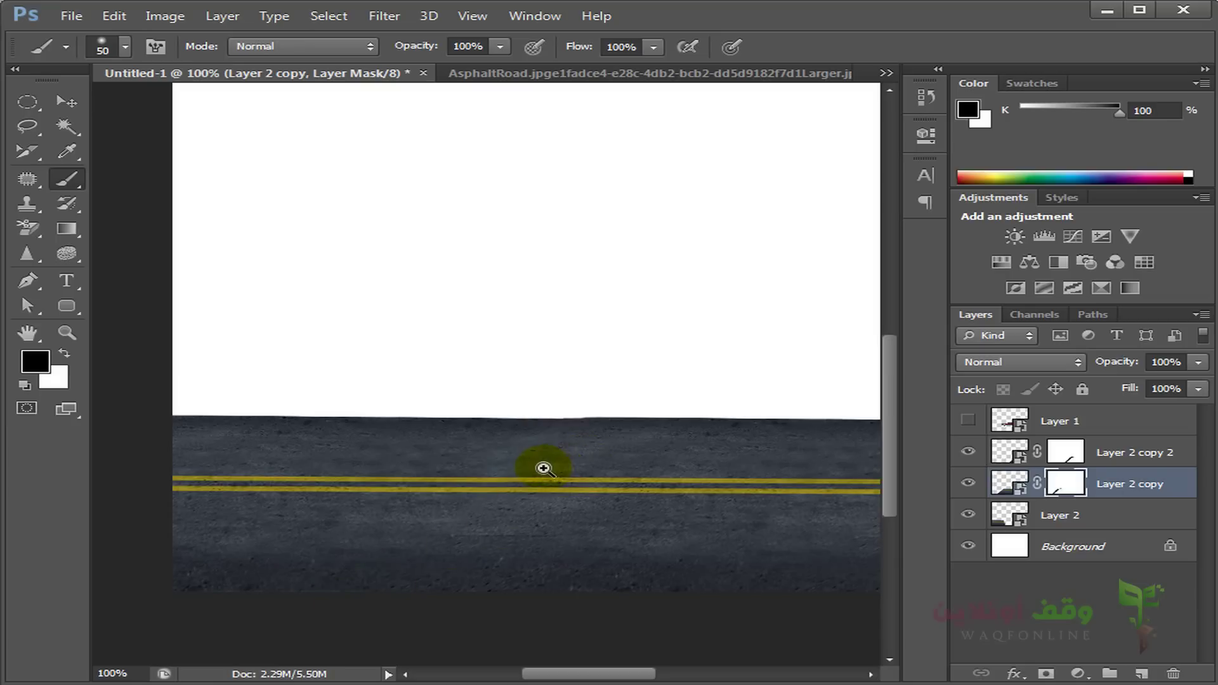
Step: Unhide the red car on Layer 1, move it down onto the road, zoom out, and minimize Photoshop
key("ctrl+minus")
left_click_drag(646, 420, 279, 484)
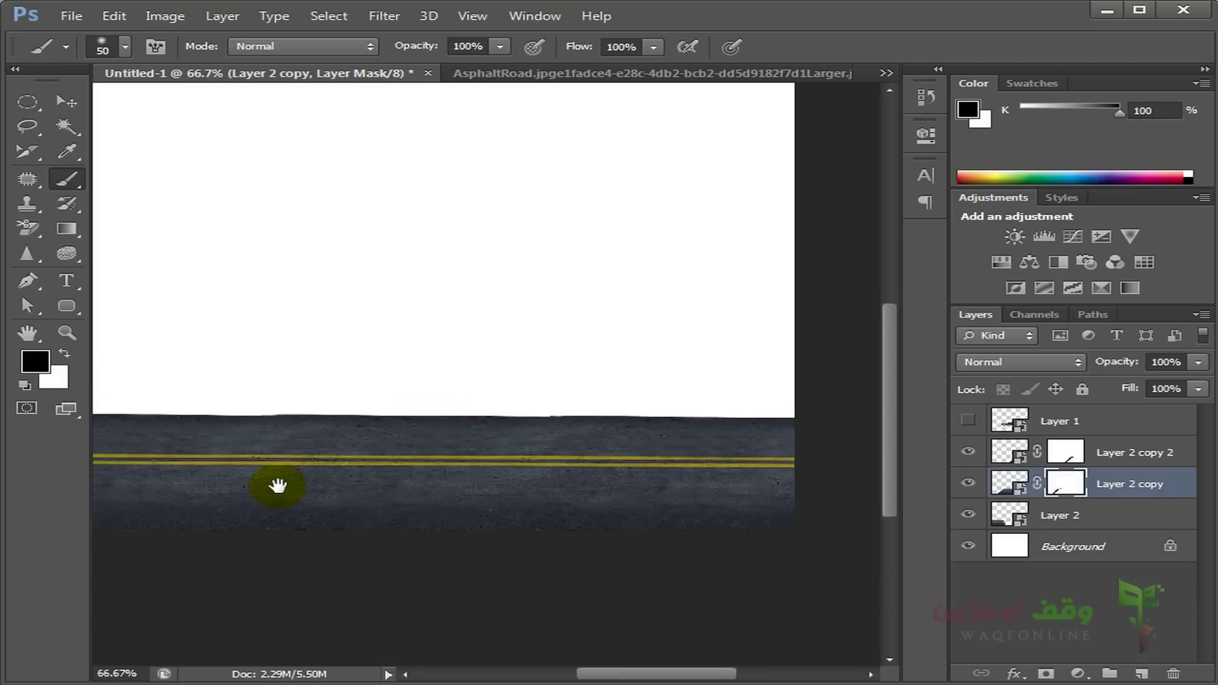
left_click(968, 420)
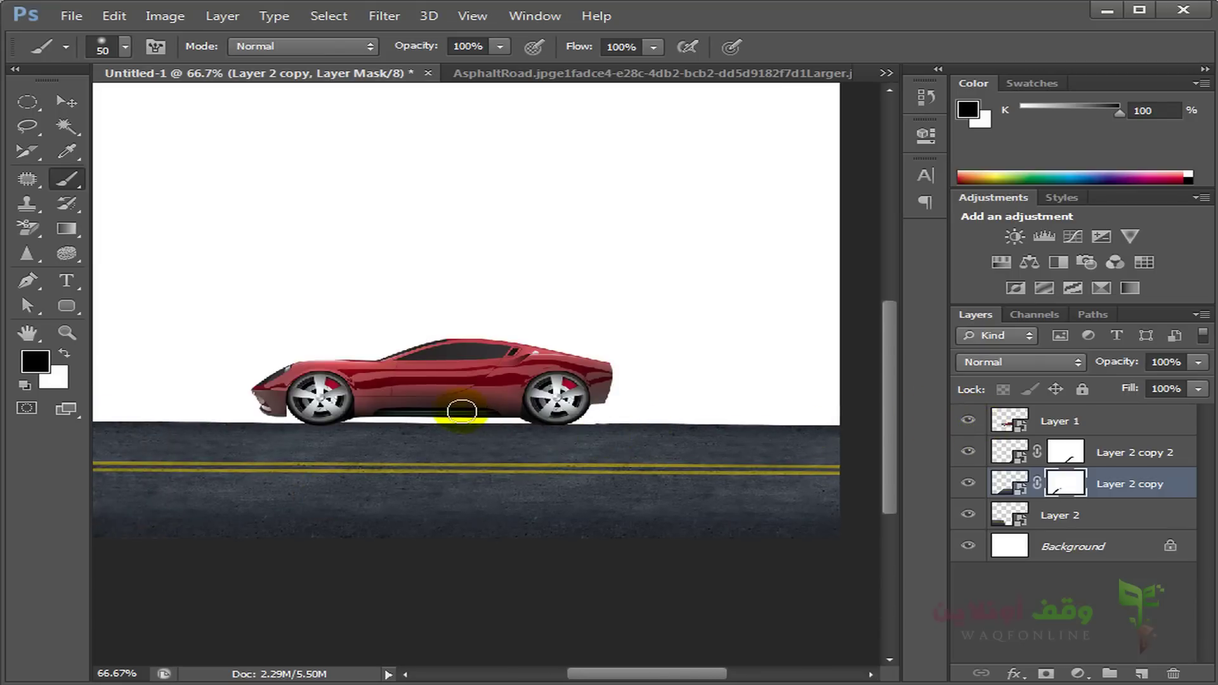
left_click(1073, 419)
key("v")
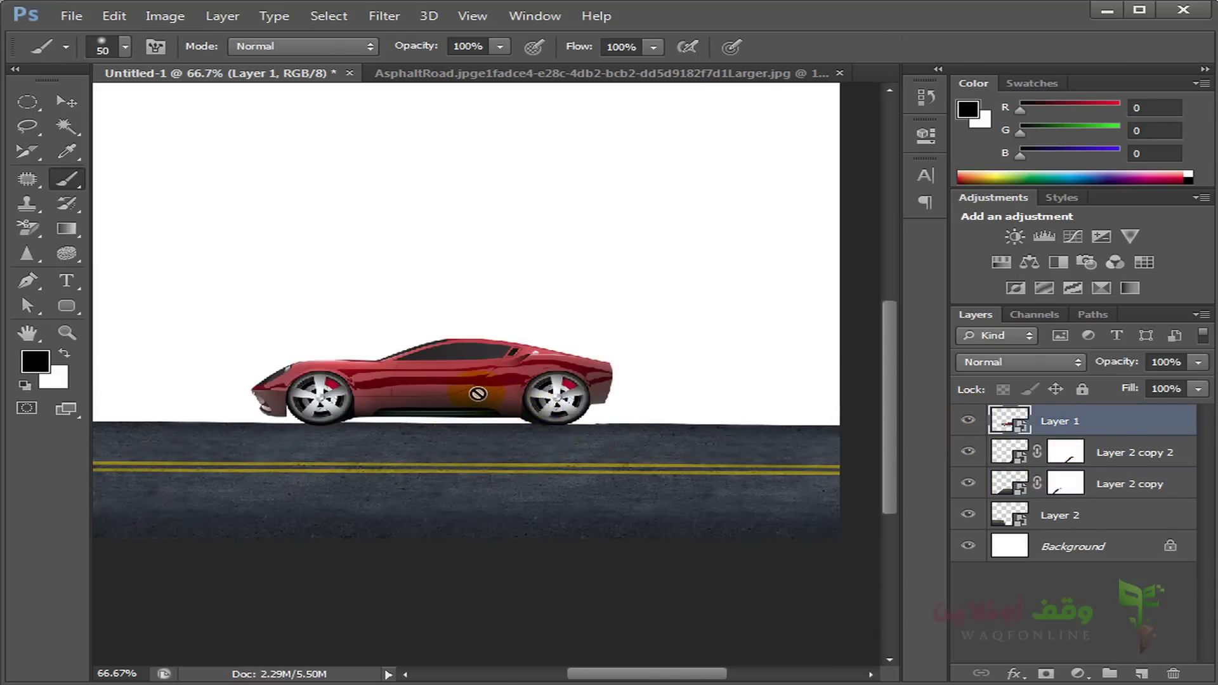
left_click_drag(465, 370, 444, 421)
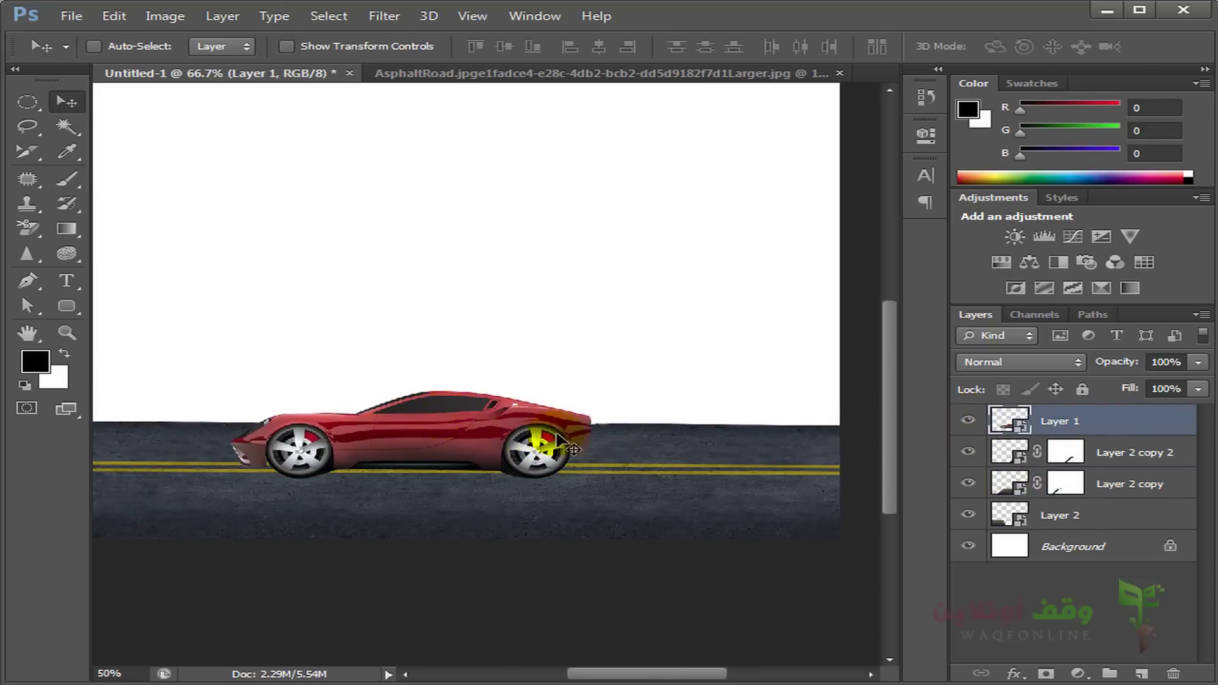
key("ctrl+minus")
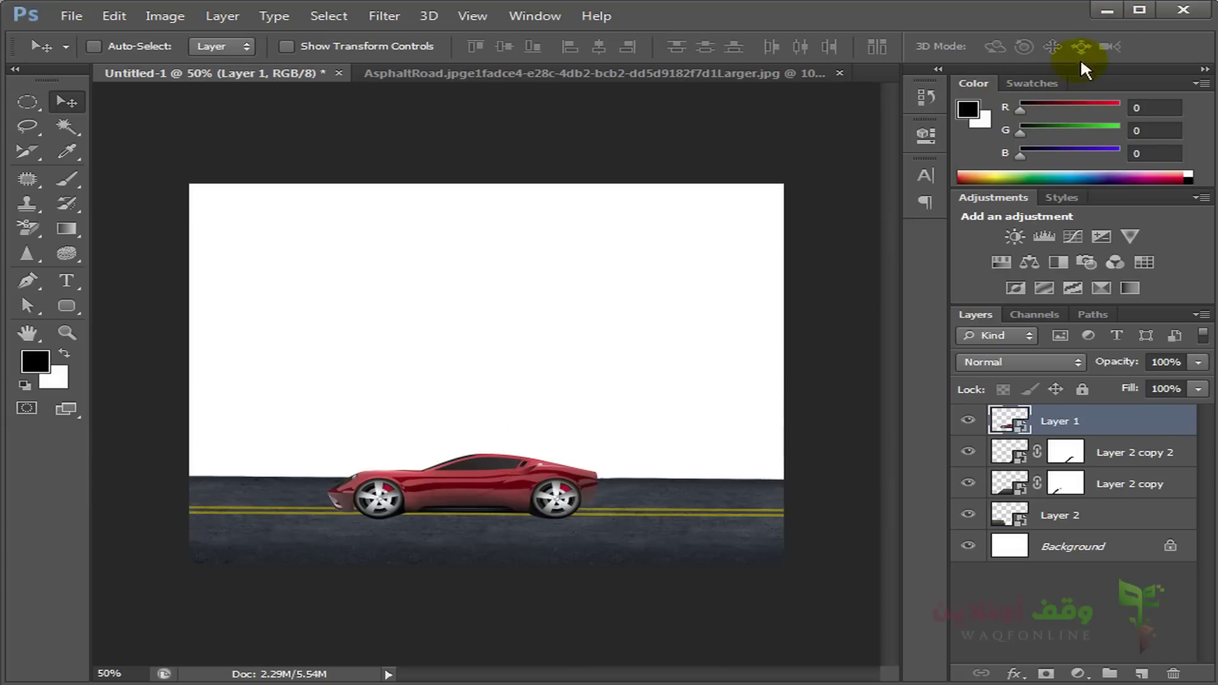
left_click(1102, 14)
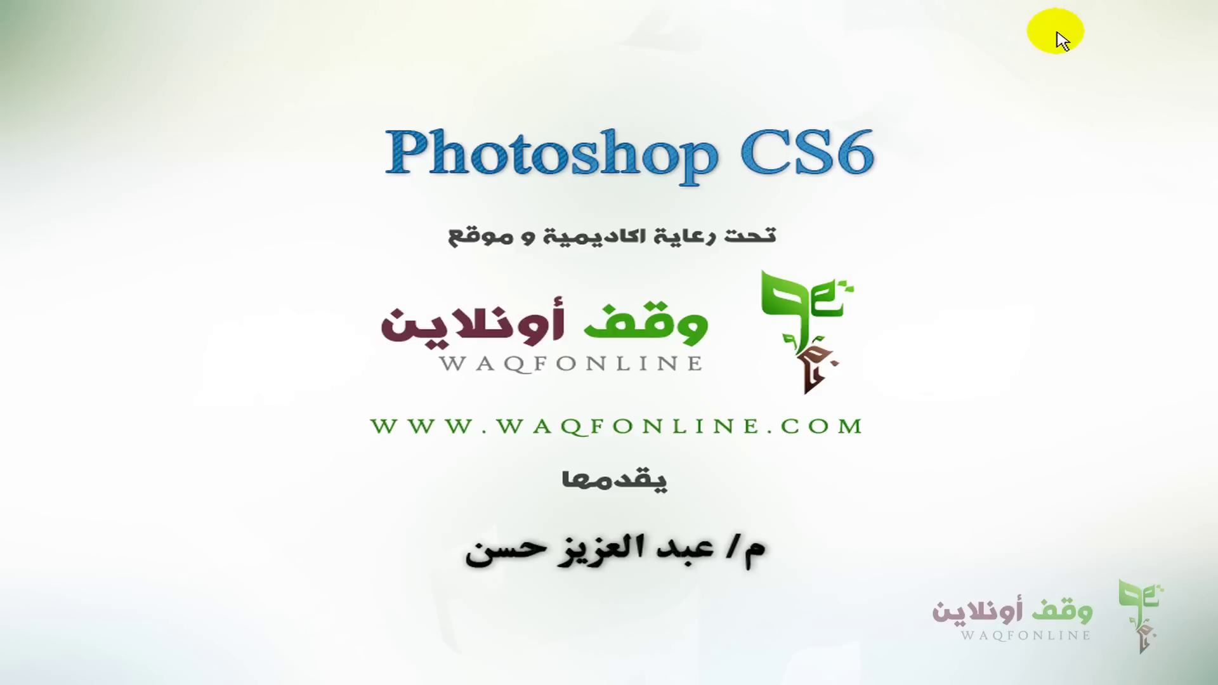